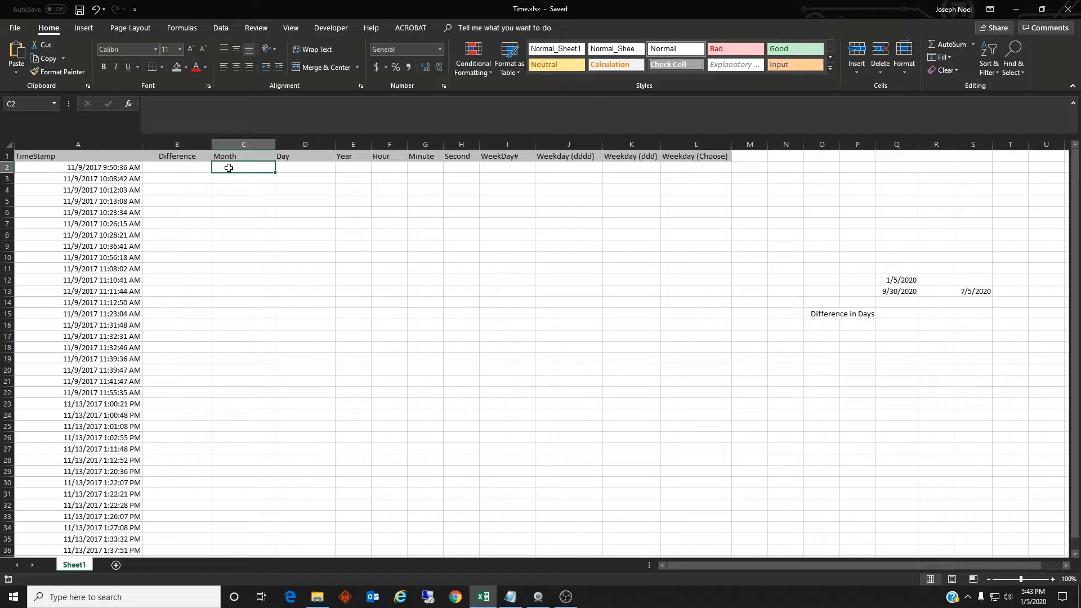
Enter =MONTH(A2) in cell C2 to extract the month from the first timestamp
text(=)
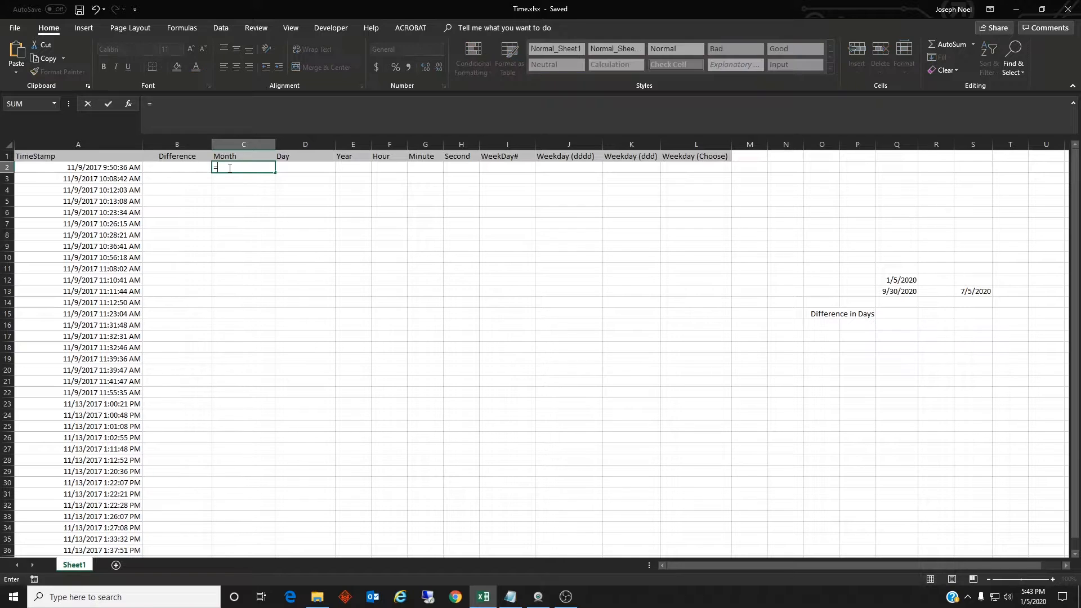
text(Month()
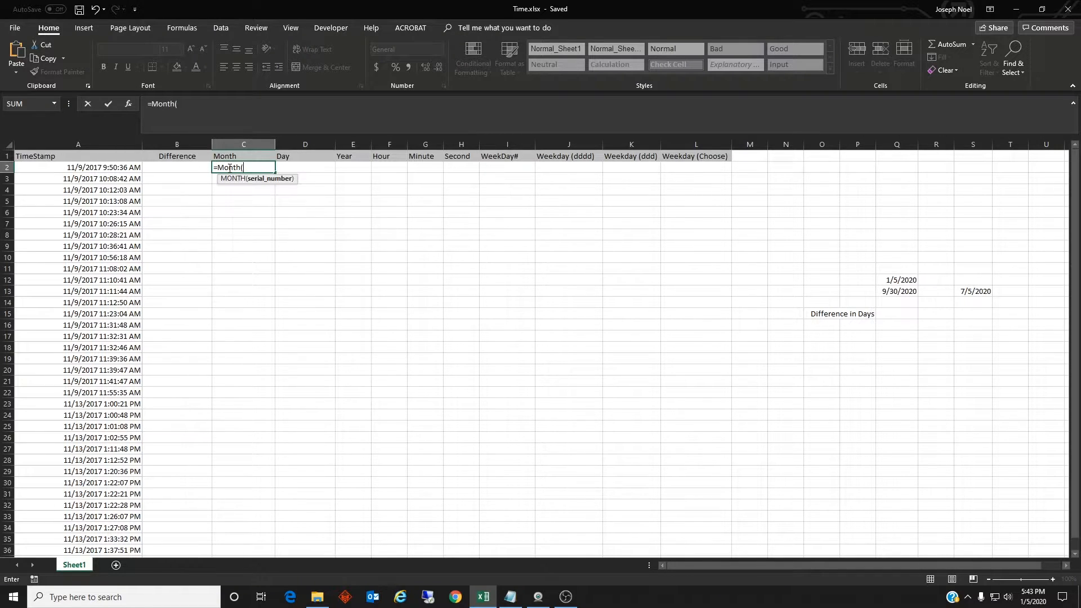
text(A2)
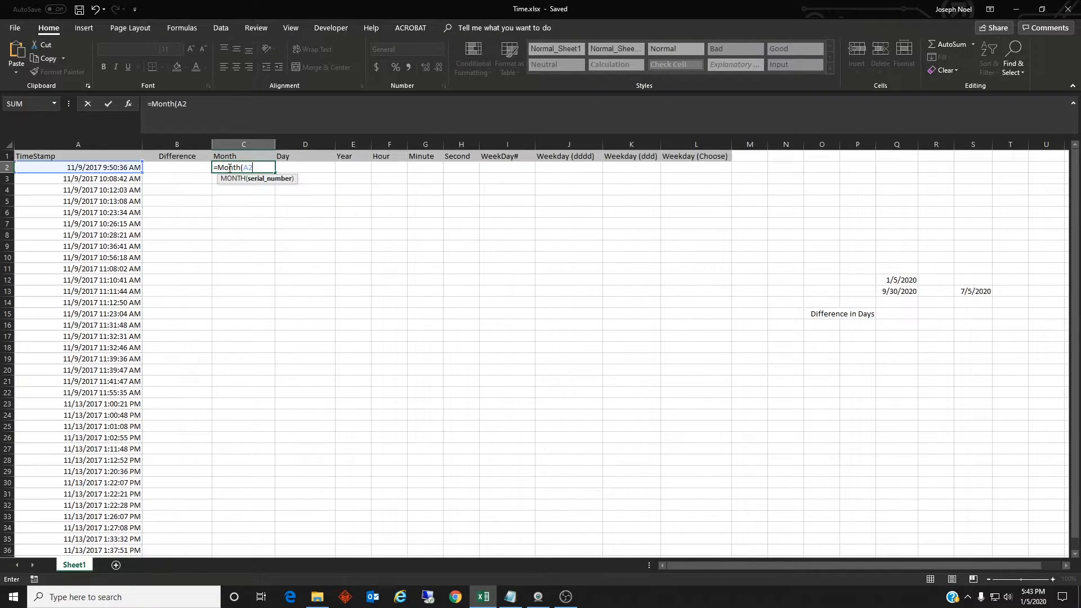
key(Return)
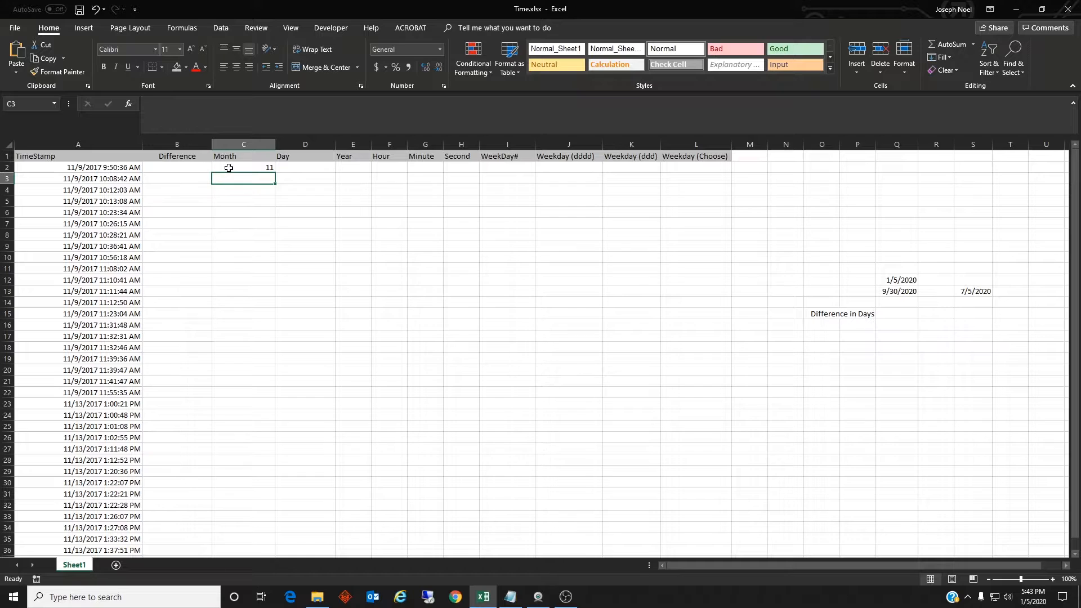
Enter =DAY(A2) in cell D2 to extract the day from the first timestamp
click(298, 167)
text(=)
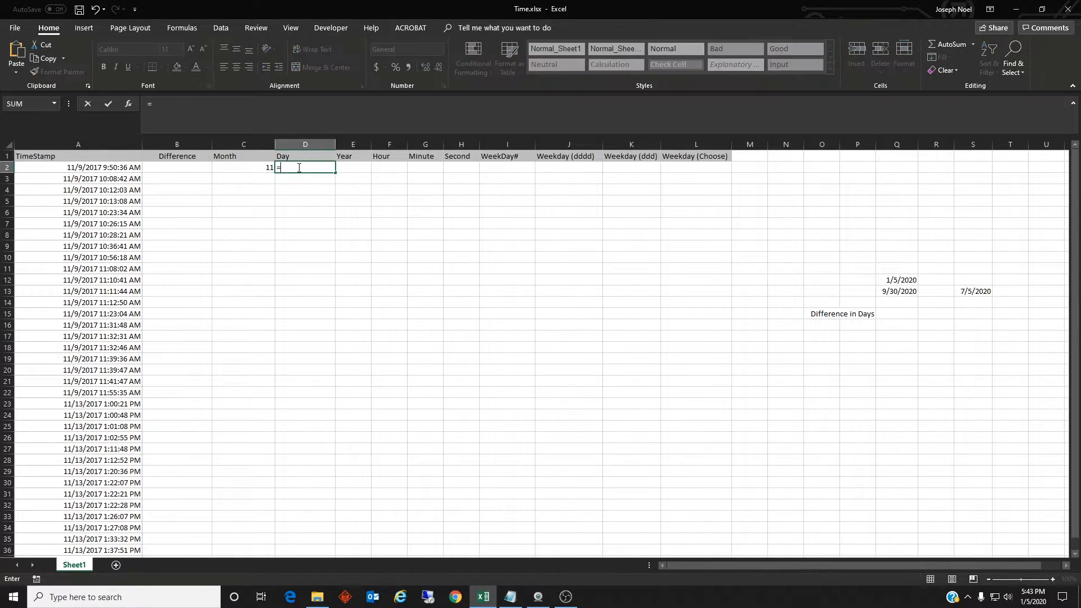
text(Day()
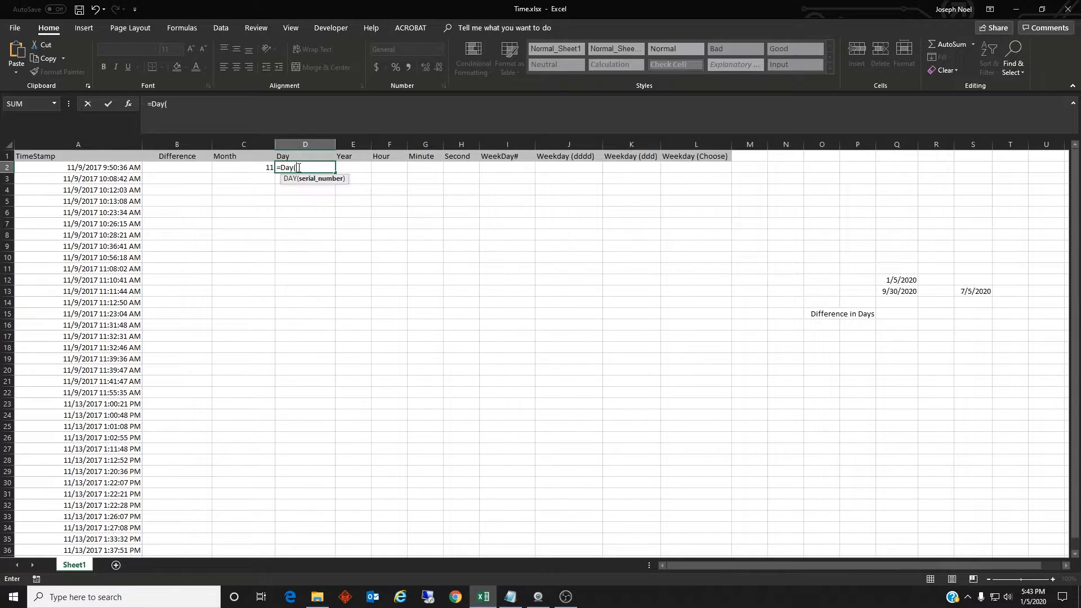
text(A2)
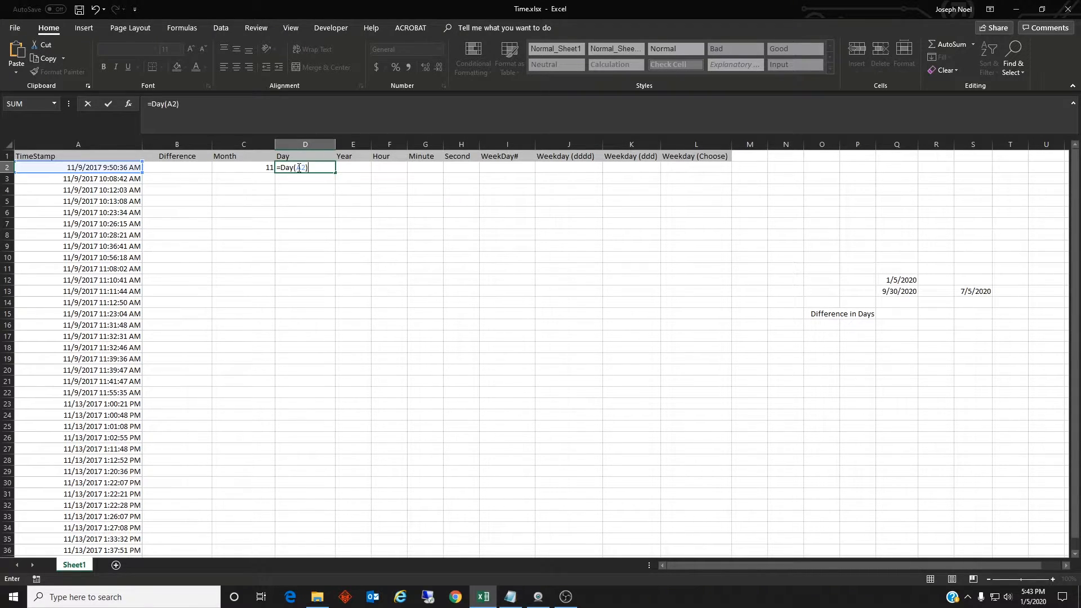
key(Tab)
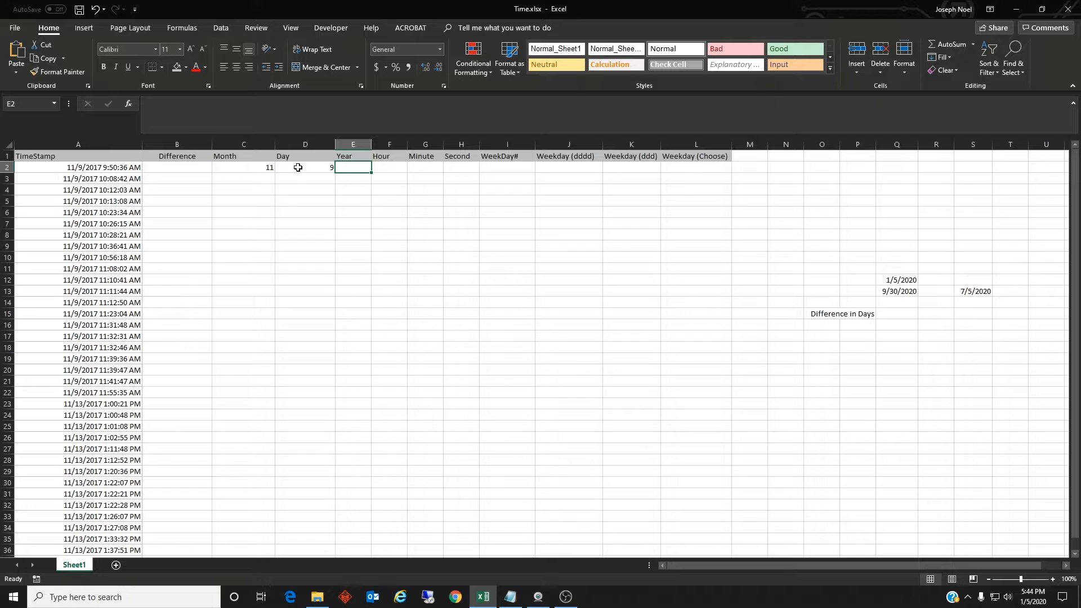
Enter =YEAR(A2) in cell E2 to extract the year from the first timestamp
text(=)
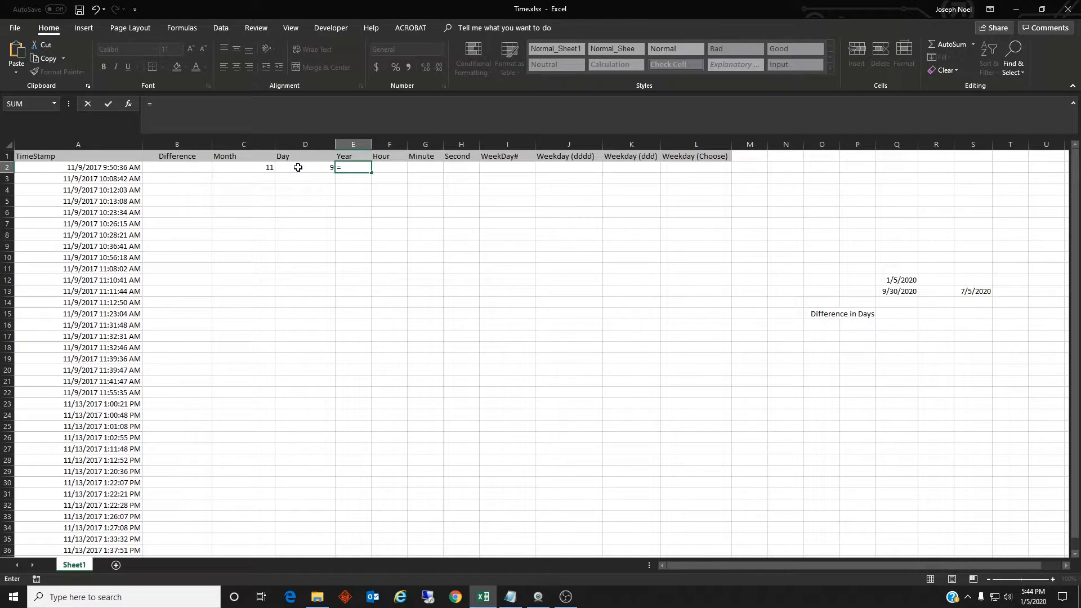
text(Year()
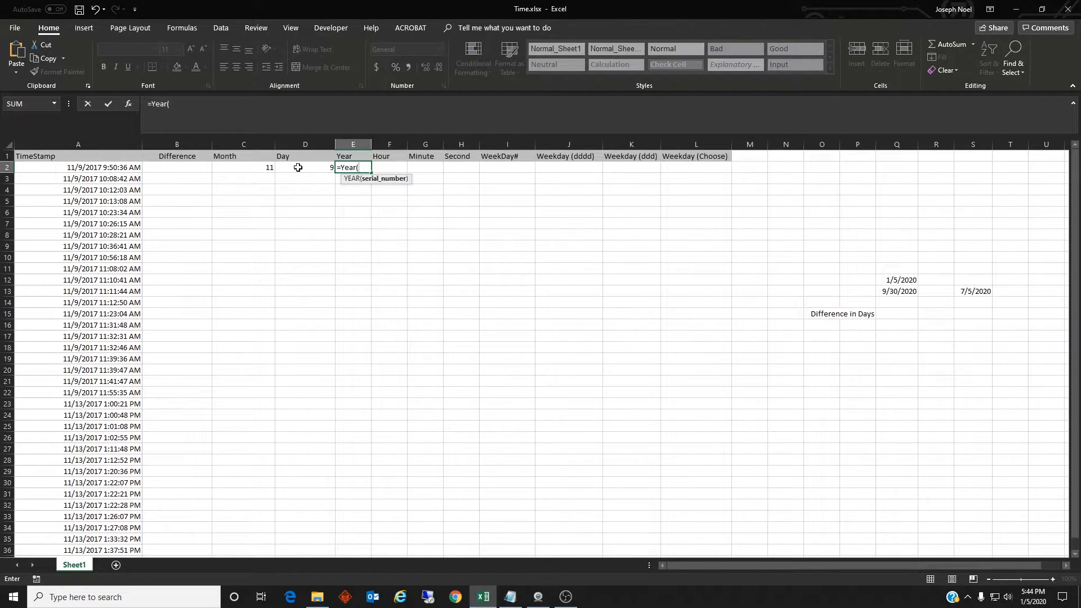
text(A2))
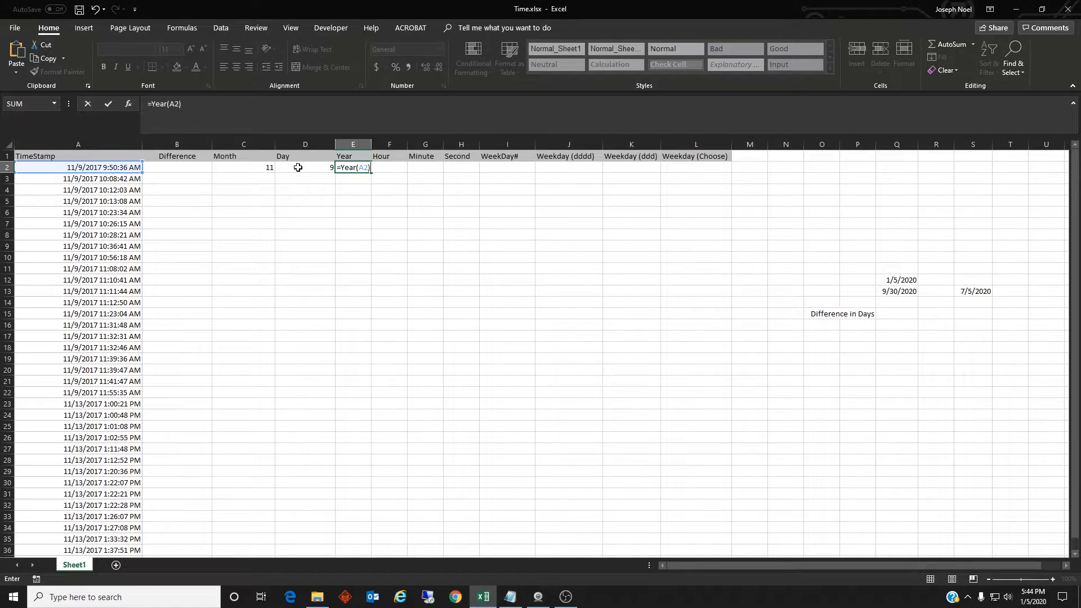
key(Tab)
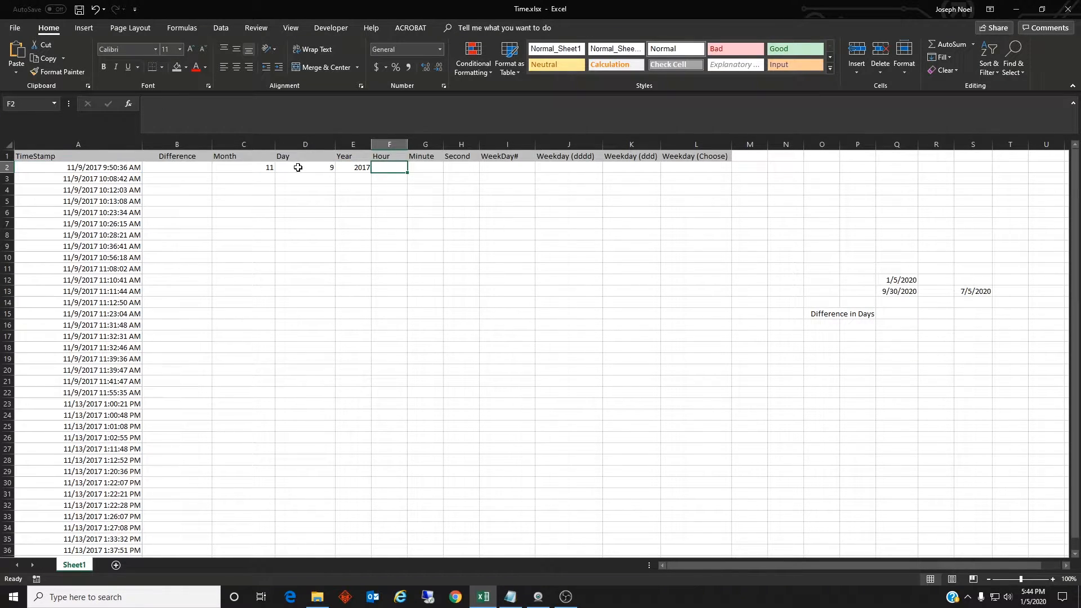
Enter =HOUR(A2) in cell F2 to extract the hour from the first timestamp
text(=H)
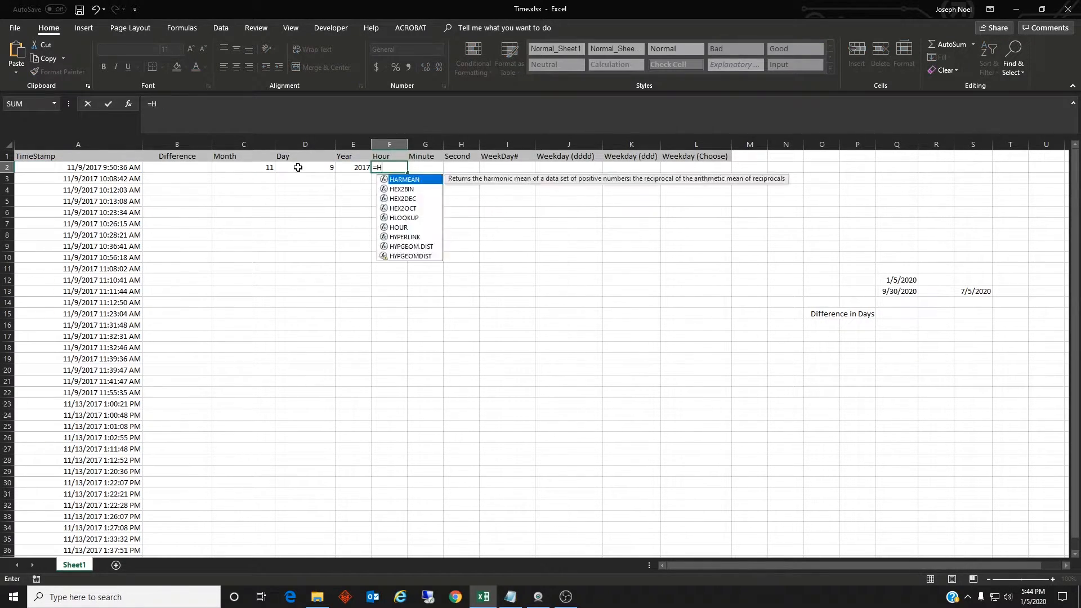
text(our(A2))
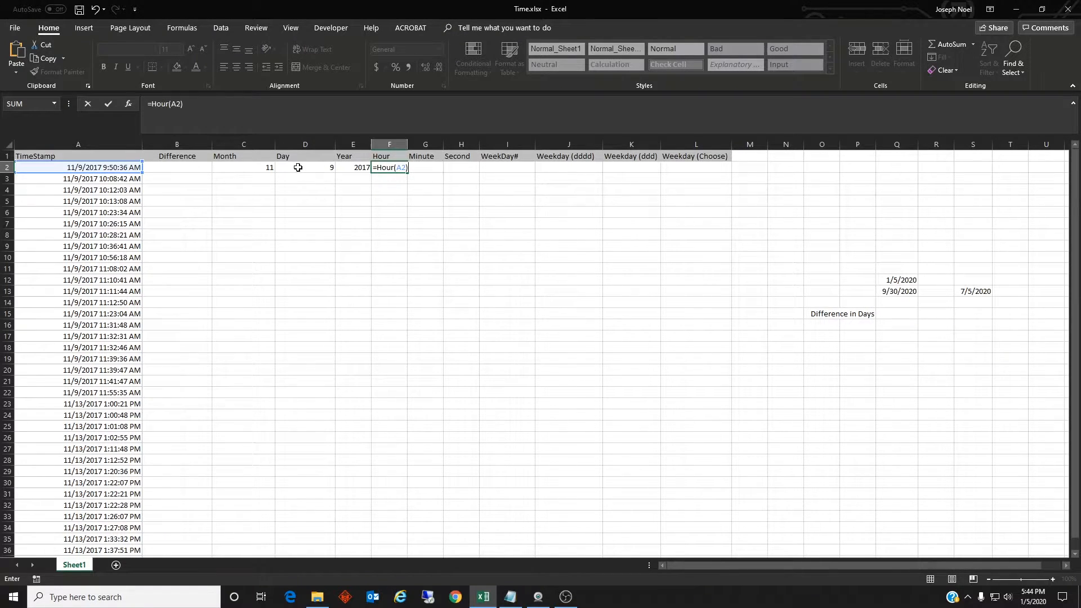
key(Tab)
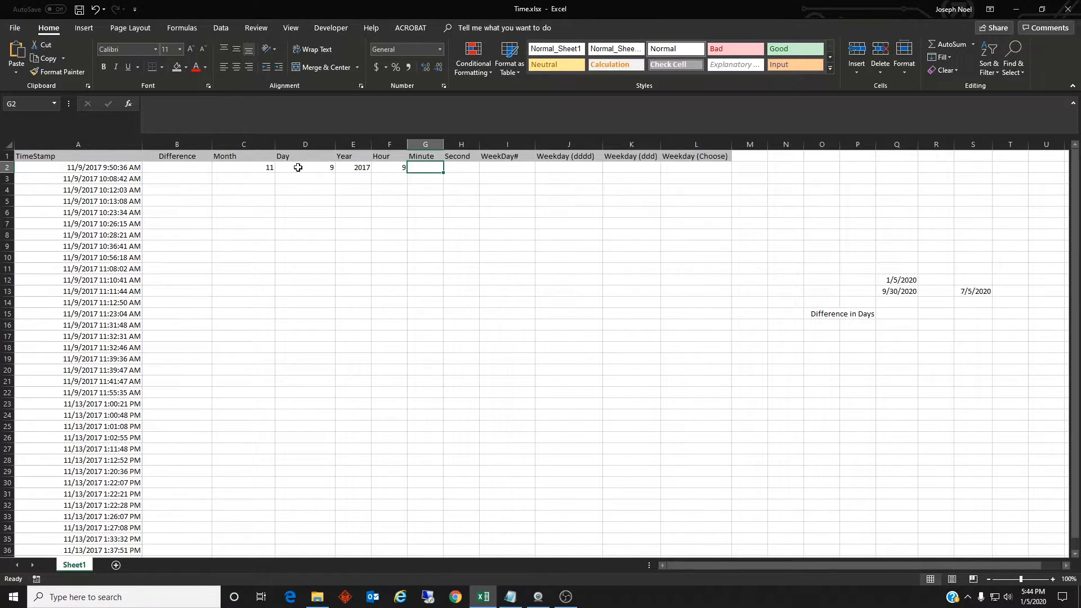
Enter =MINUTE(A2) in cell G2 to extract the minute from the first timestamp
text(=)
key(BackSpace)
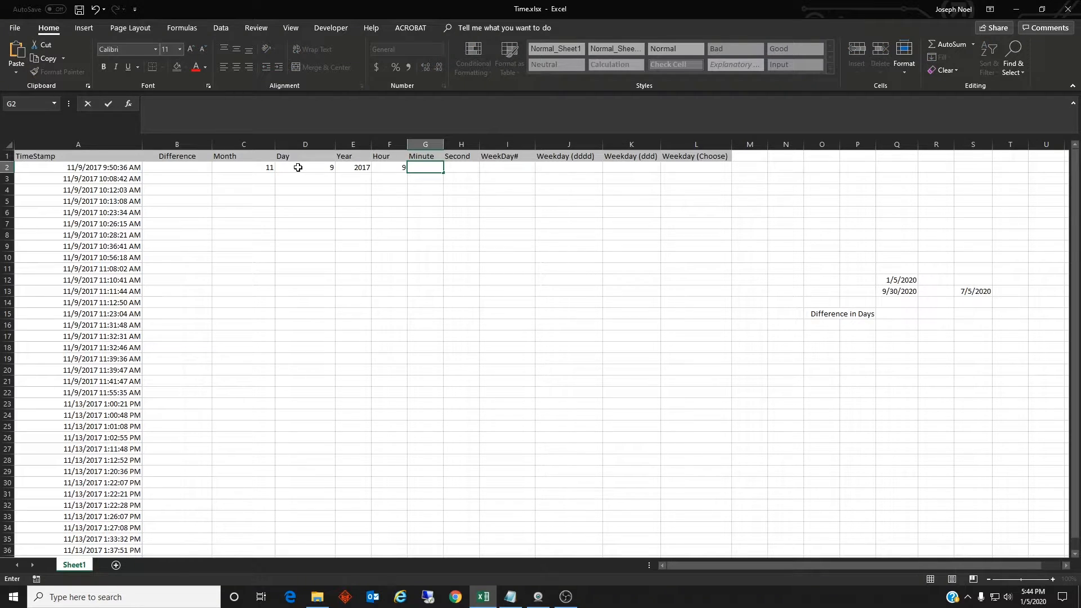
text(=)
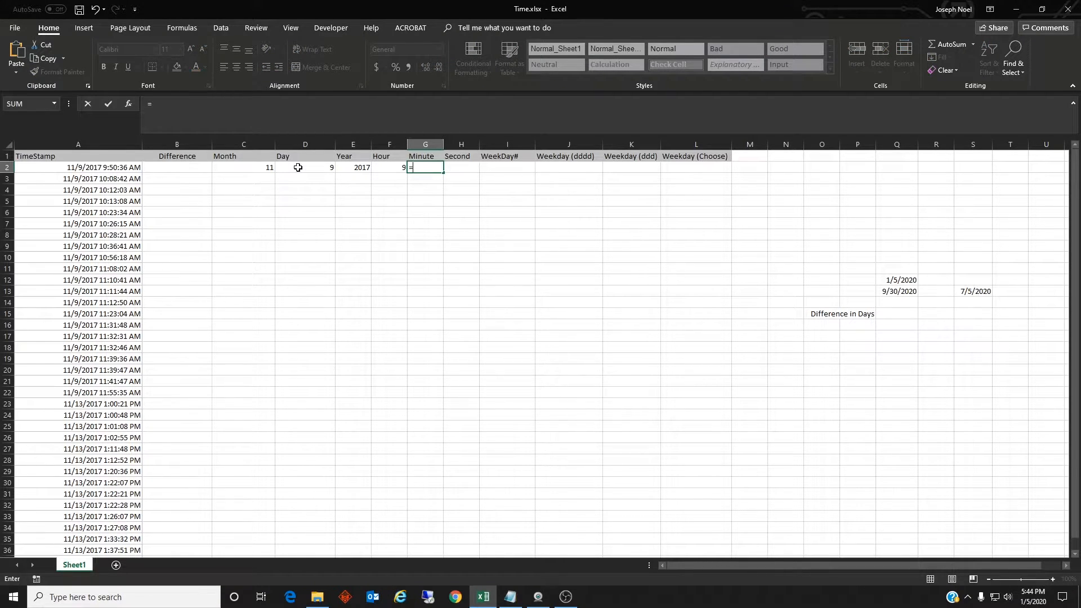
text(Minute)
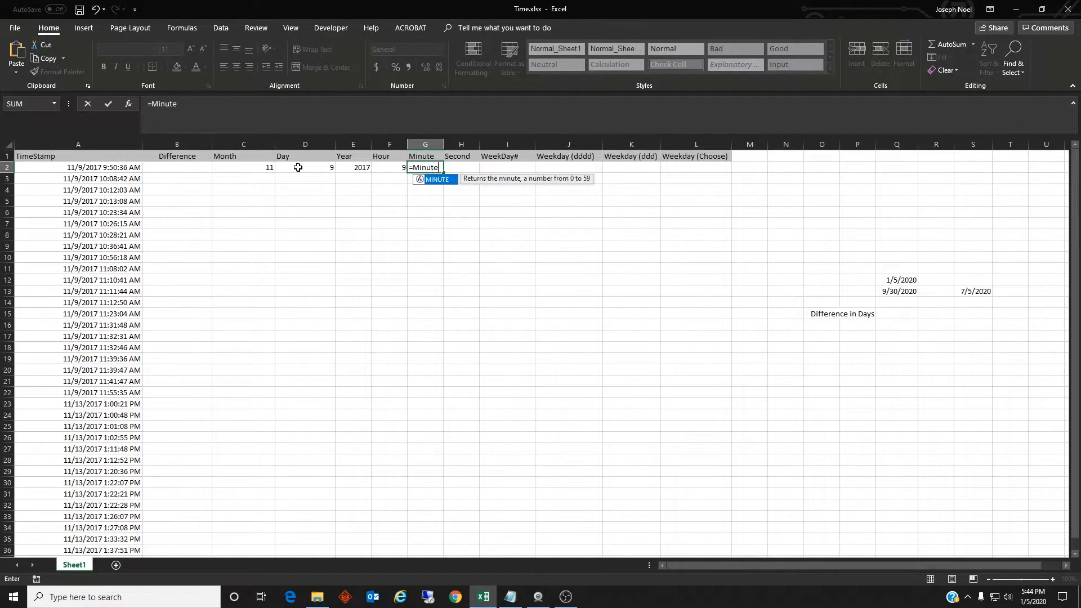
text((A2)
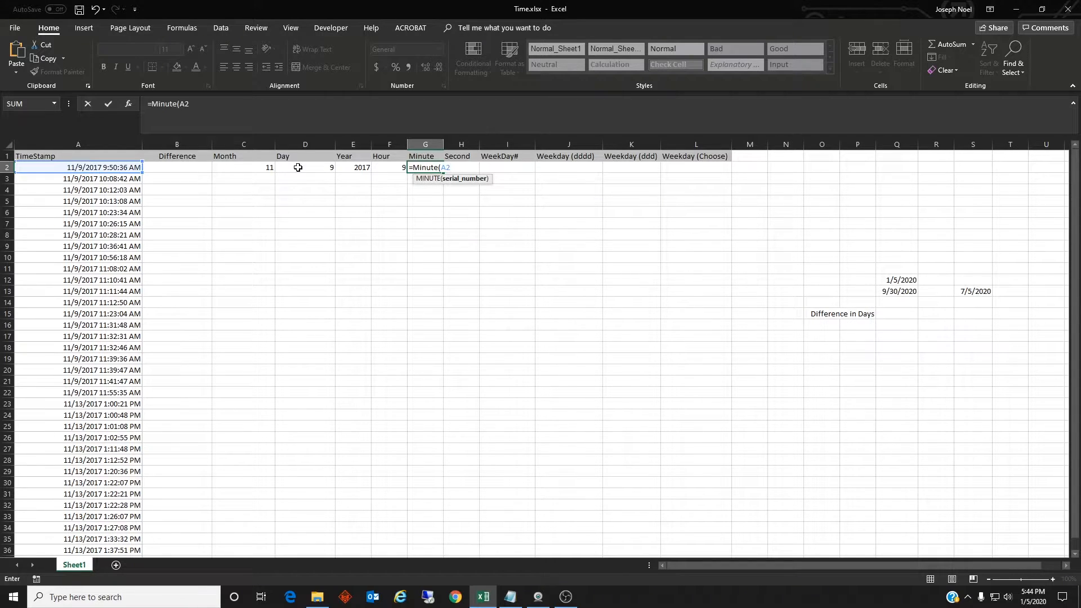
text())
key(Tab)
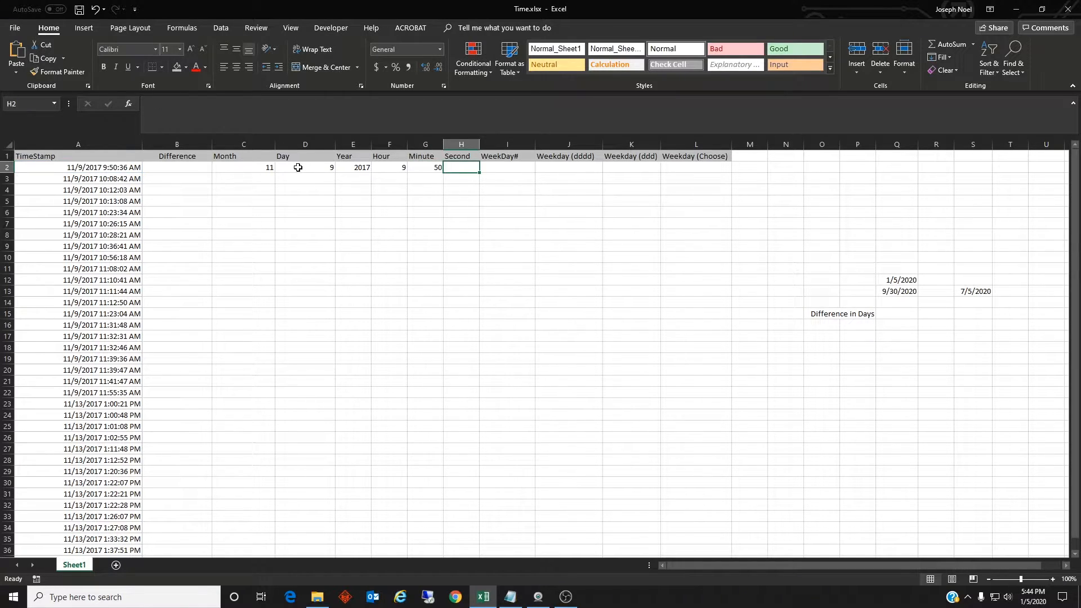
Enter =SECOND(A2) in cell H2 to extract the second from the first timestamp
text(=S)
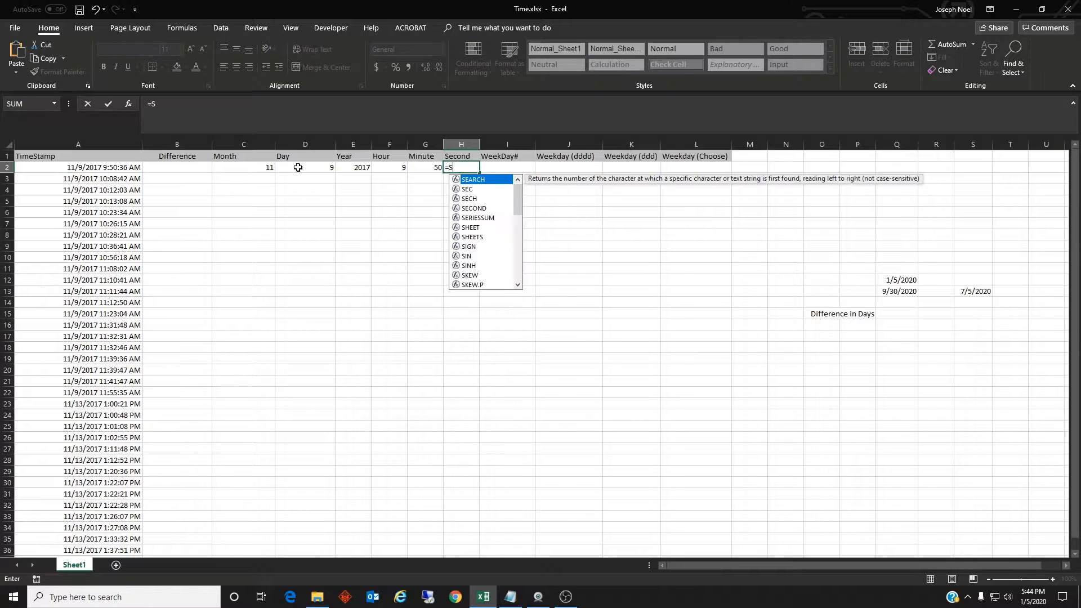
text(econd)
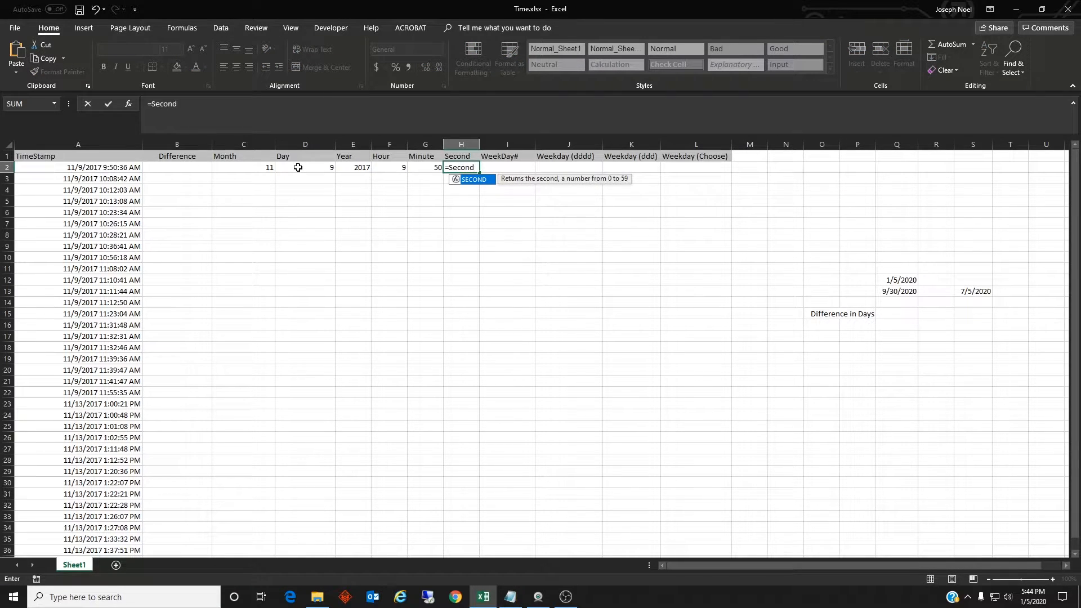
text((A2)
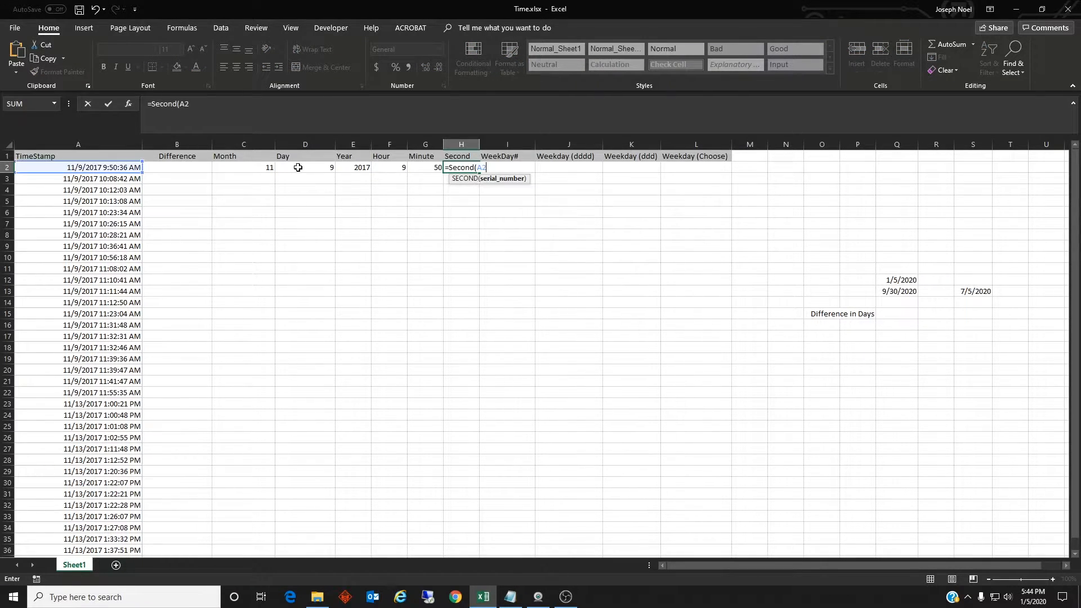
text())
key(Return)
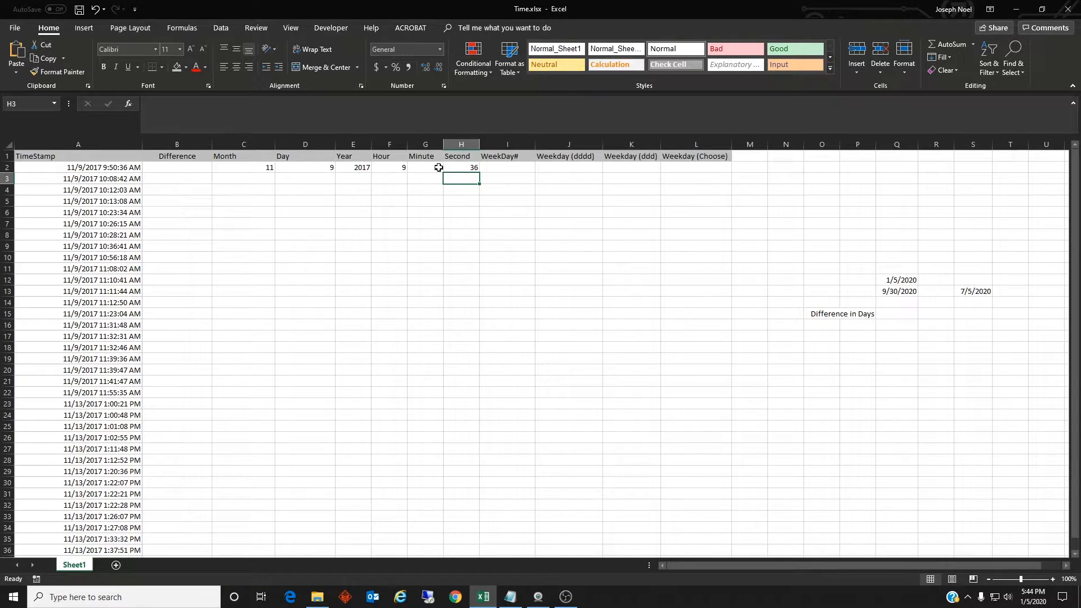
Enter =WEEKDAY(A2) in cell I2 to return the weekday number of the first timestamp
click(501, 167)
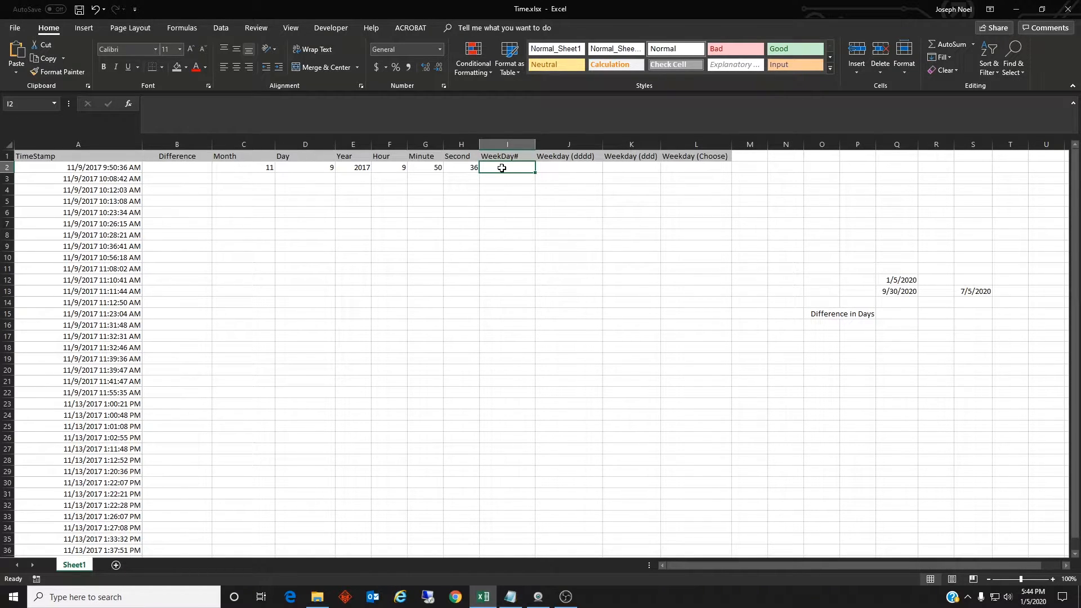
text(=W)
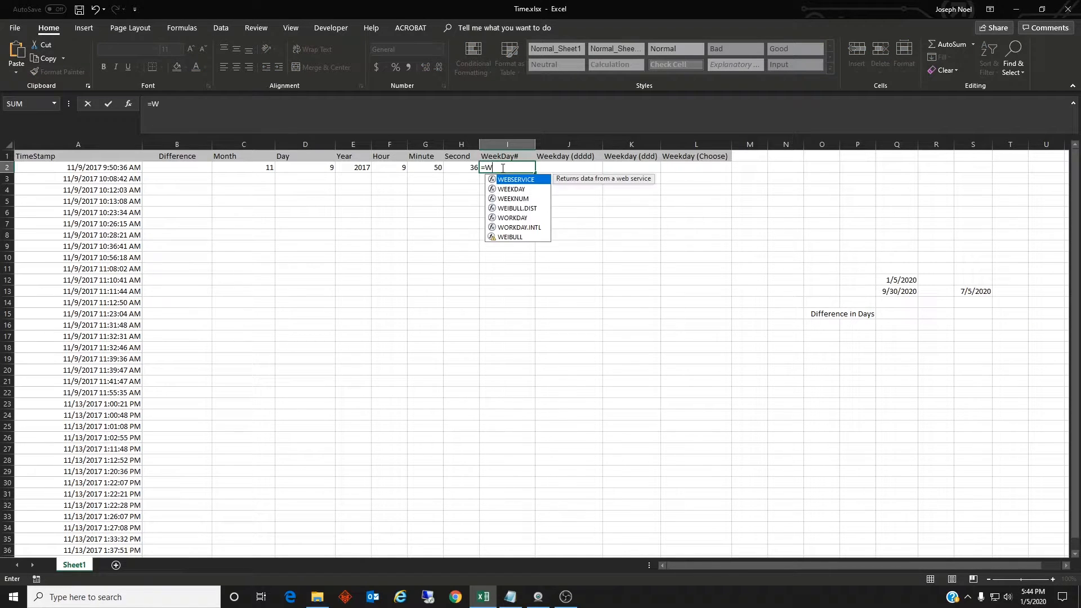
text(eekday(A2)
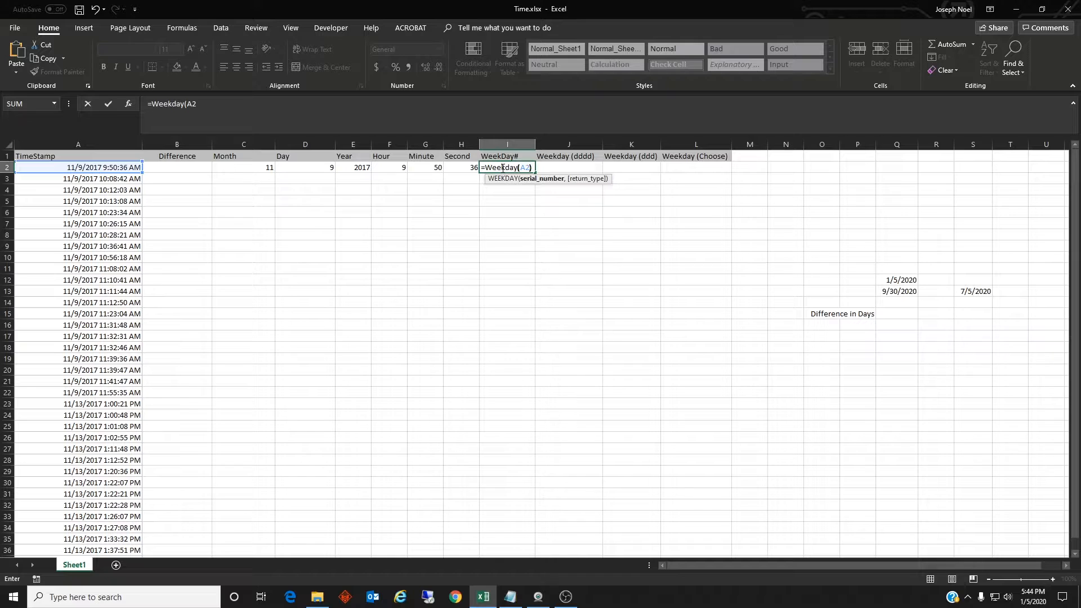
text())
key(Return)
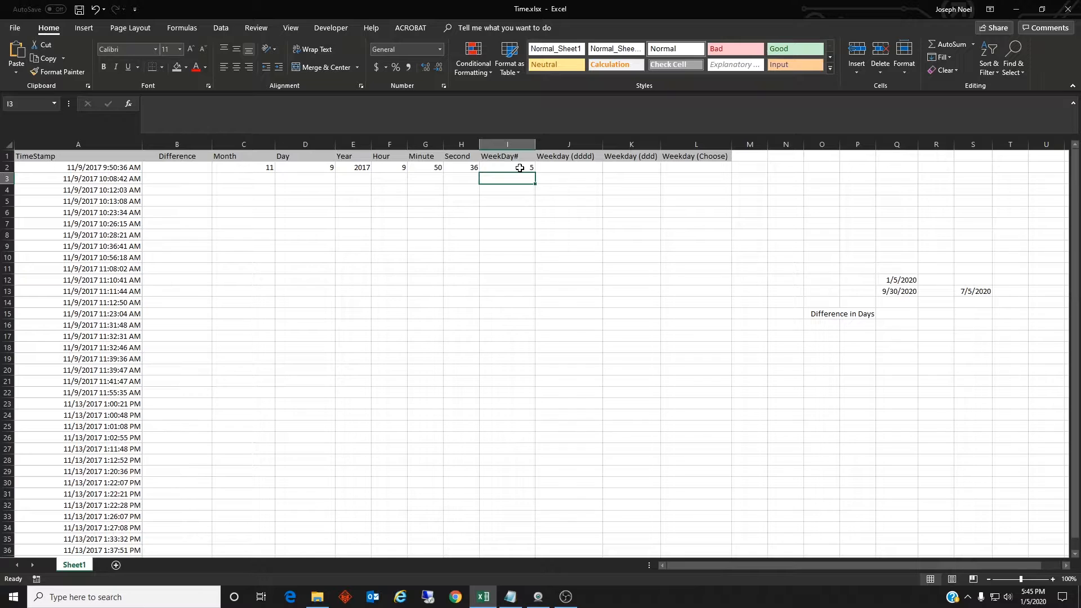
Fill the Month through WeekDay# formulas in C2:I2 down to row 36
click(520, 168)
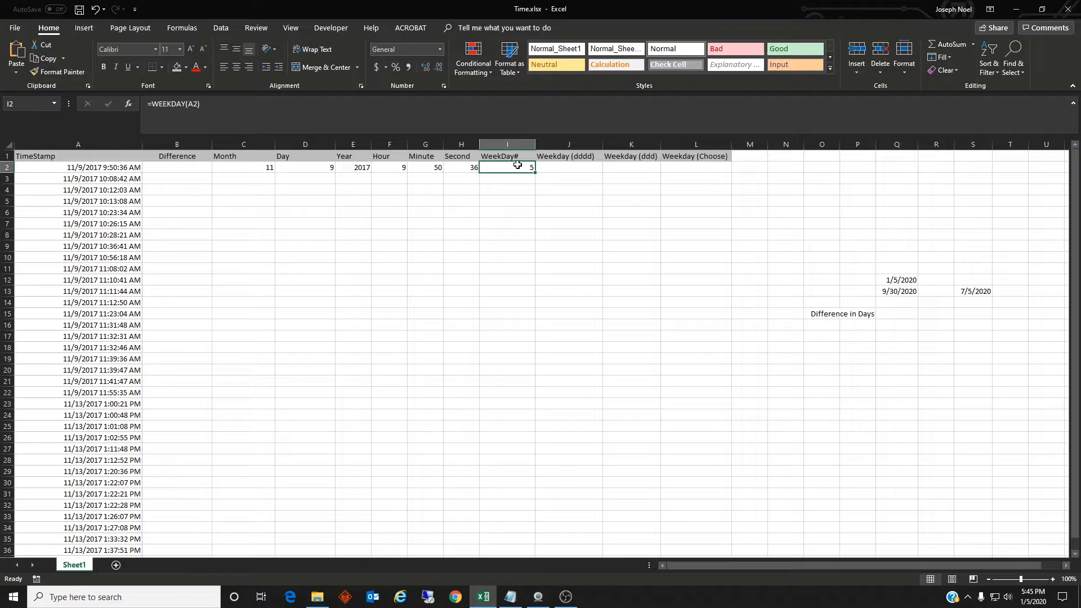
click(559, 174)
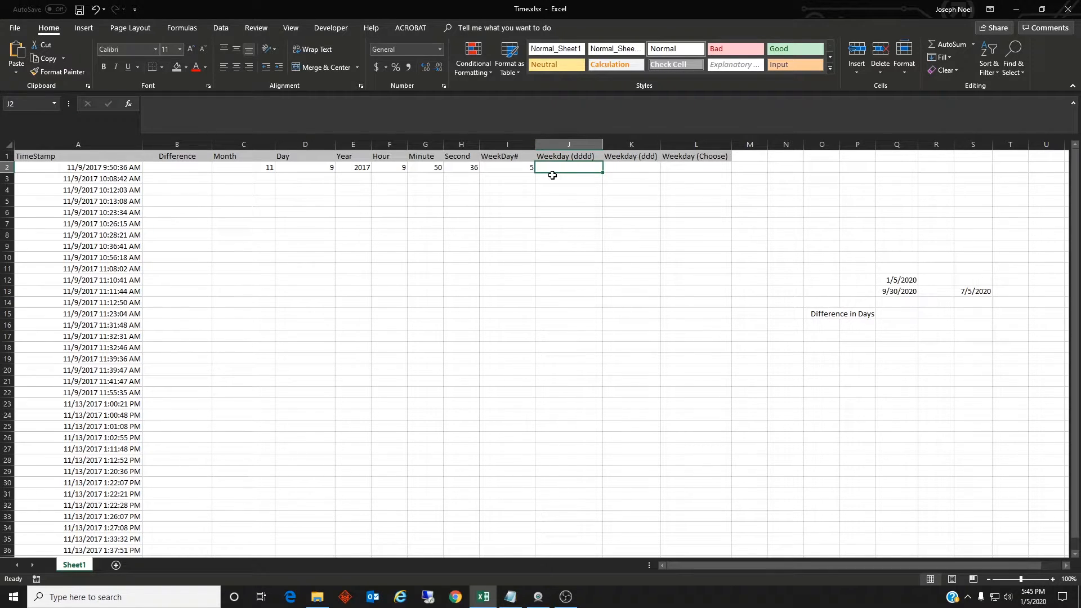
click(525, 160)
key(ctrl+space)
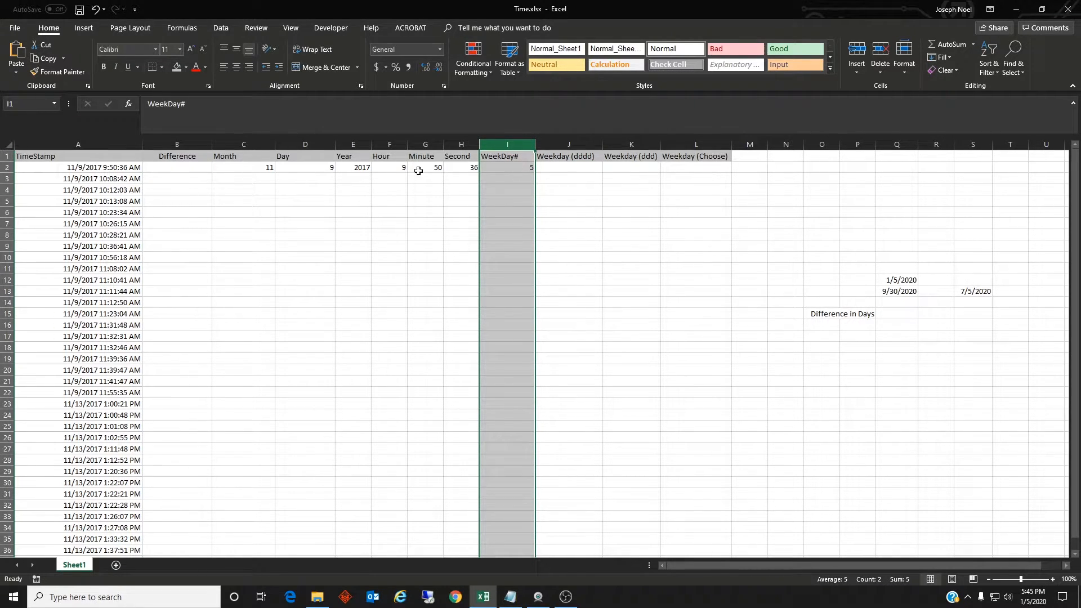
drag(252, 168, 502, 553)
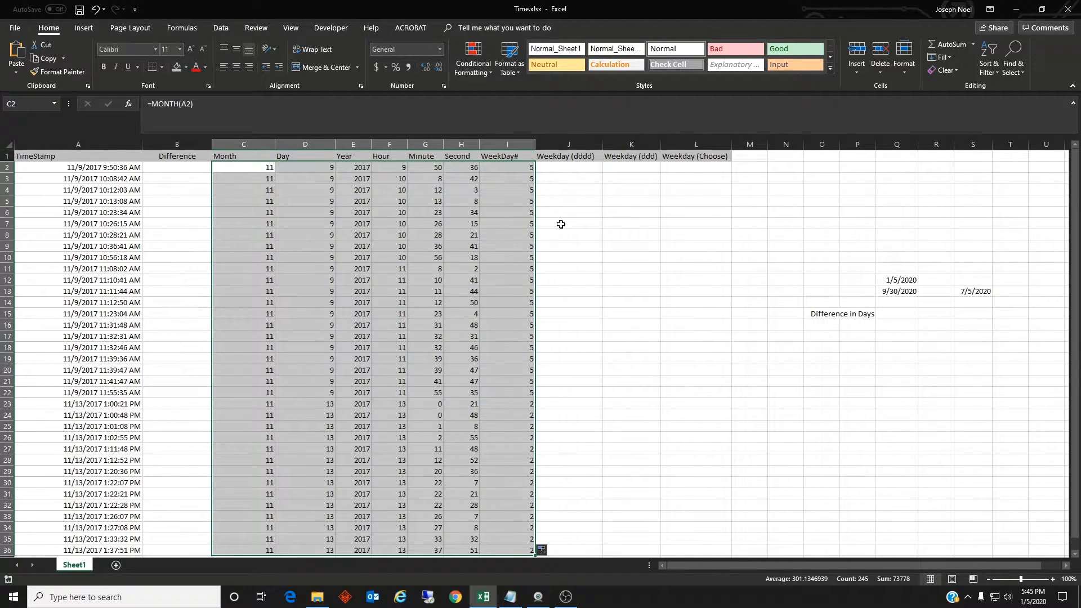
Select the filled WeekDay# values in I2:I36 to review them
click(579, 188)
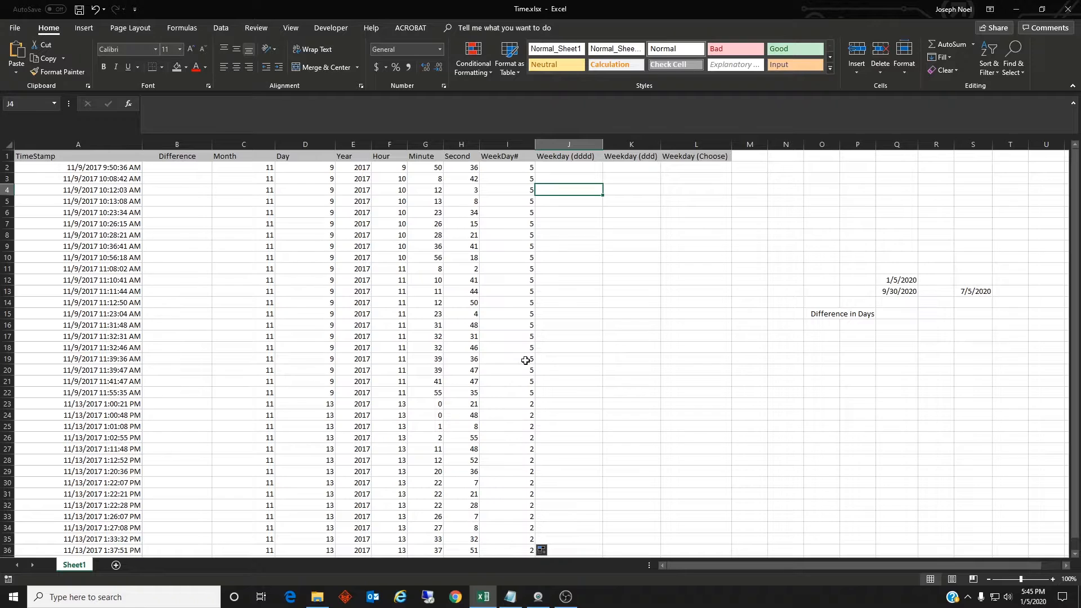
click(561, 166)
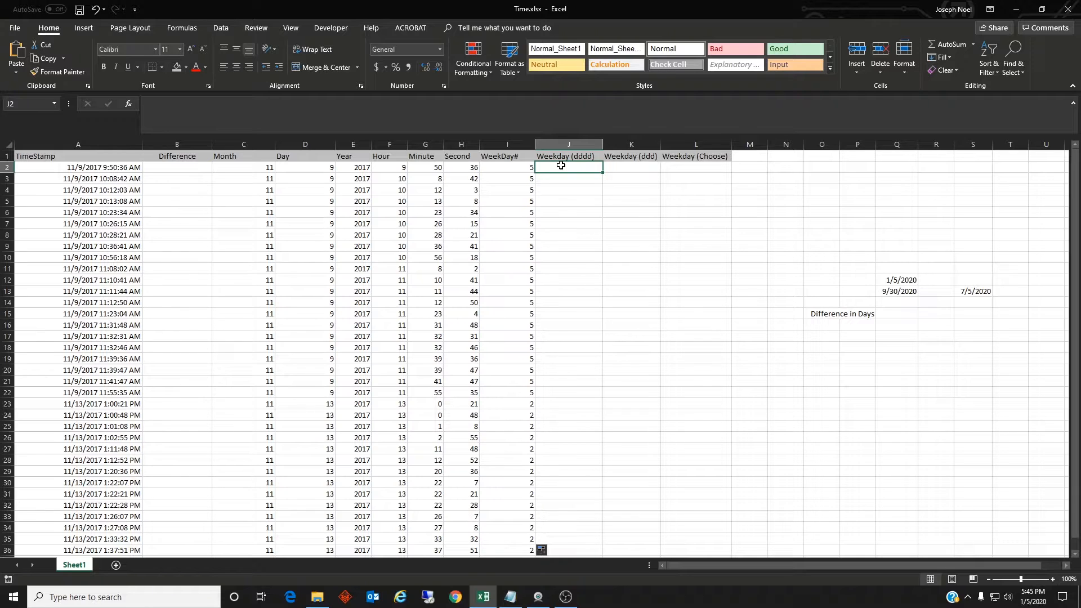
drag(526, 166, 532, 551)
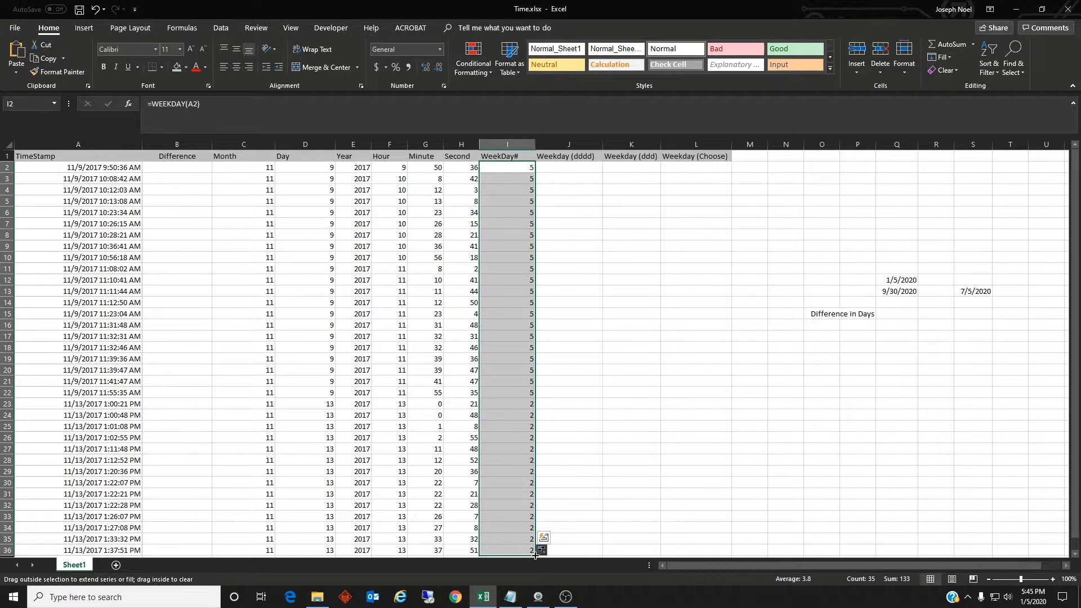
Enter =TEXT(A2,"dddd") in cell J2 for the full weekday name and fill it down to row 36
click(555, 167)
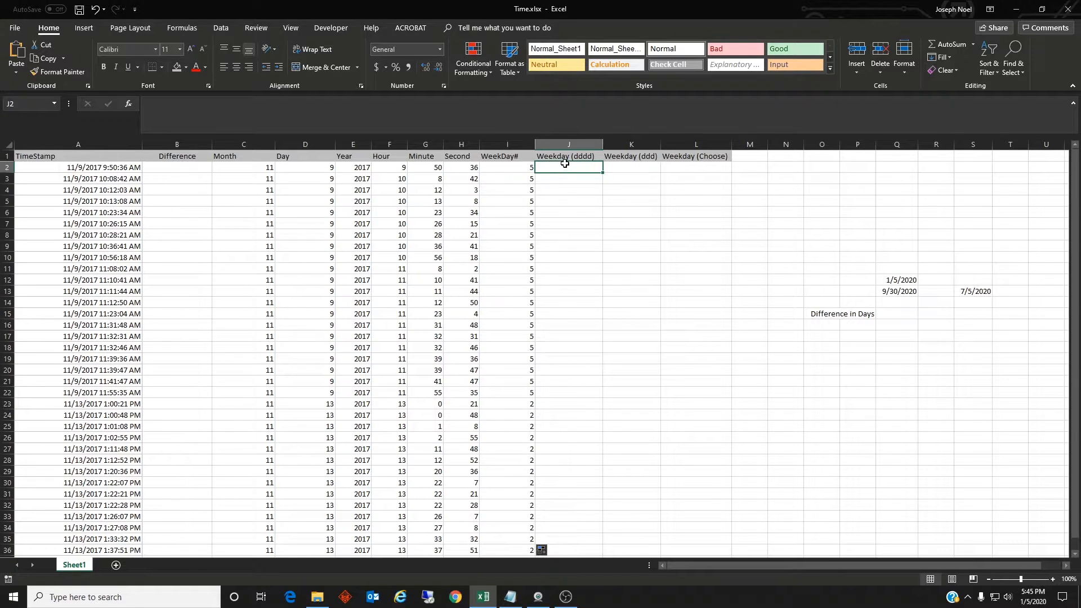
text(=)
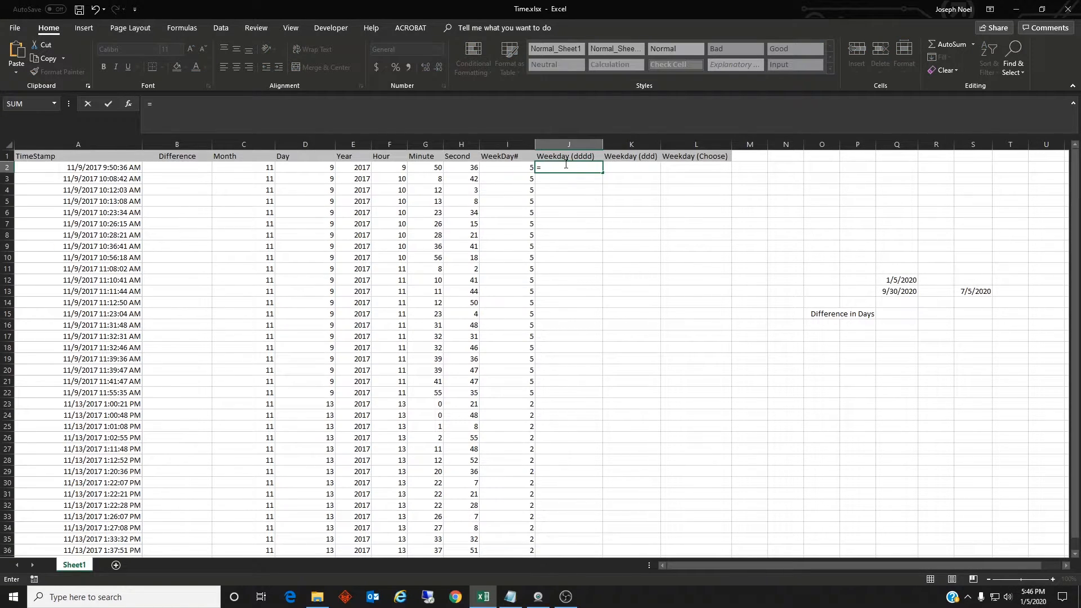
text(Text()
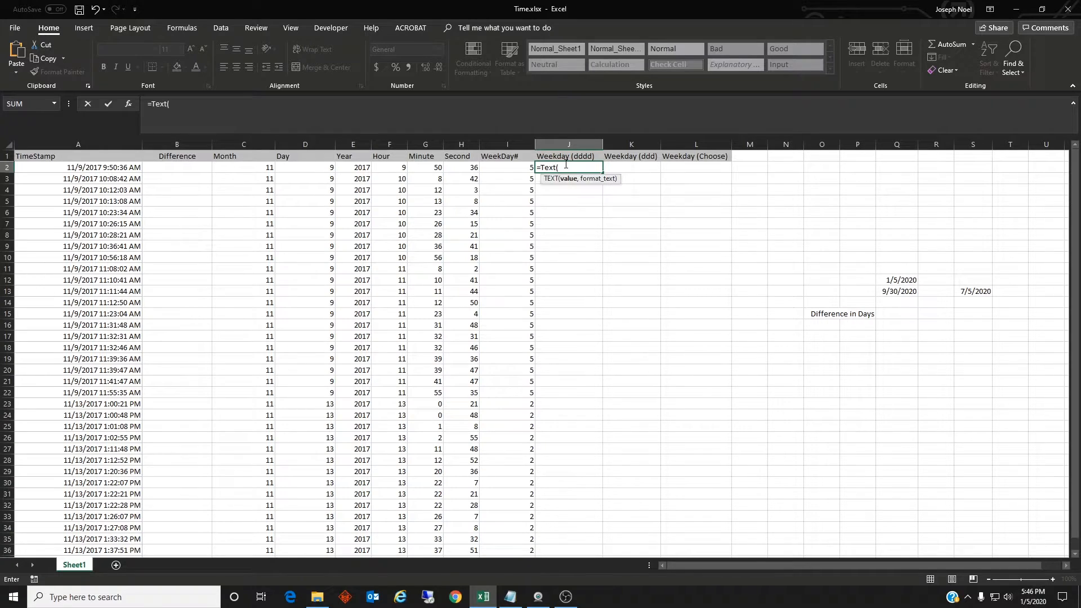
text(A2)
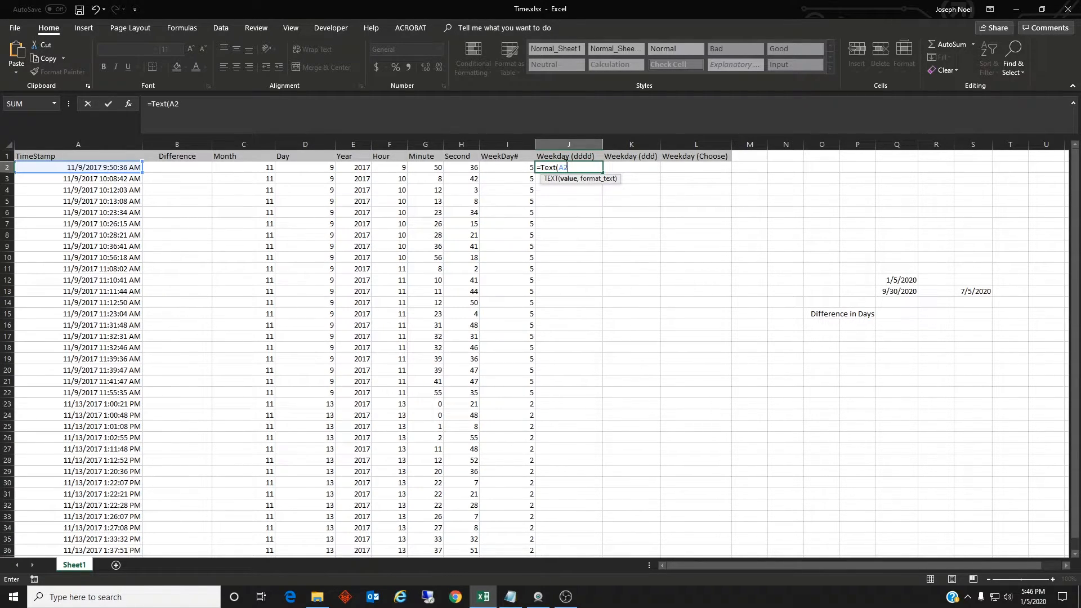
text(,"dddd"))
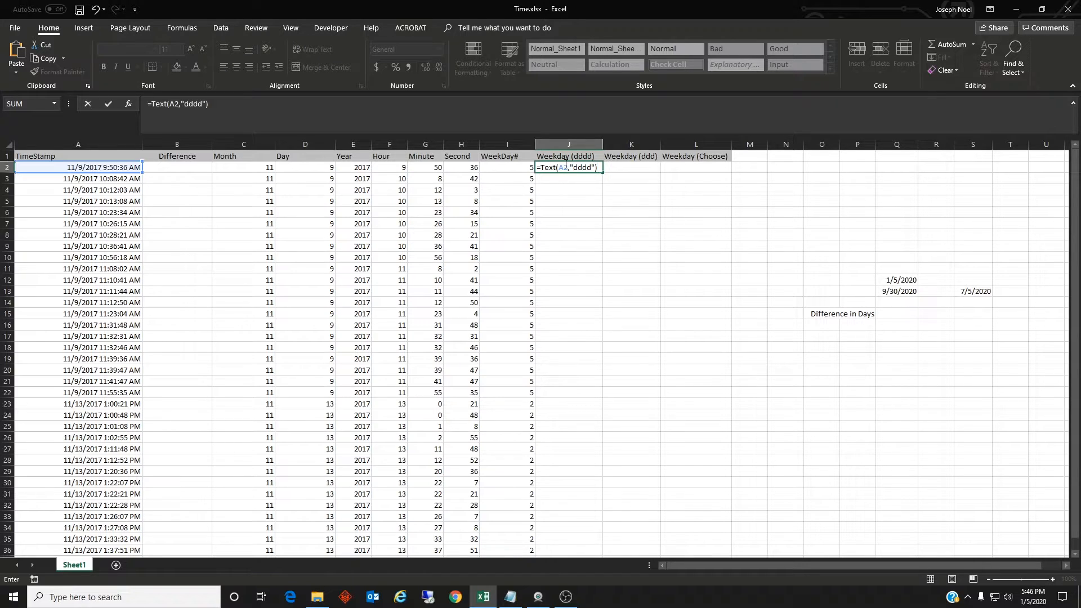
key(Return)
click(585, 168)
drag(602, 173, 572, 549)
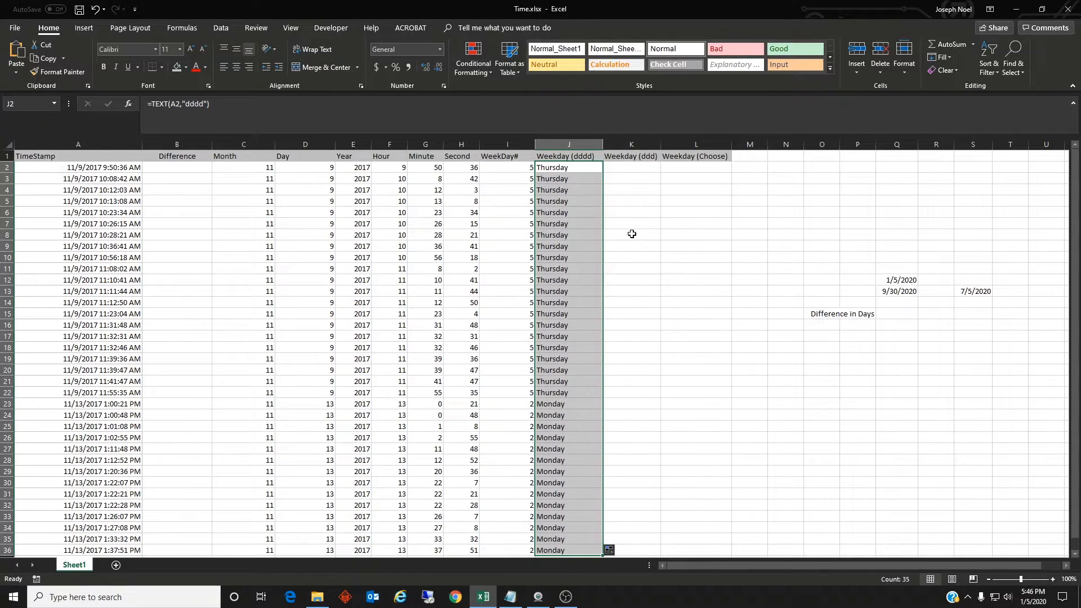
Enter =TEXT(A2,"ddd") in cell K2 for the abbreviated weekday name and fill it down to row 36
click(619, 171)
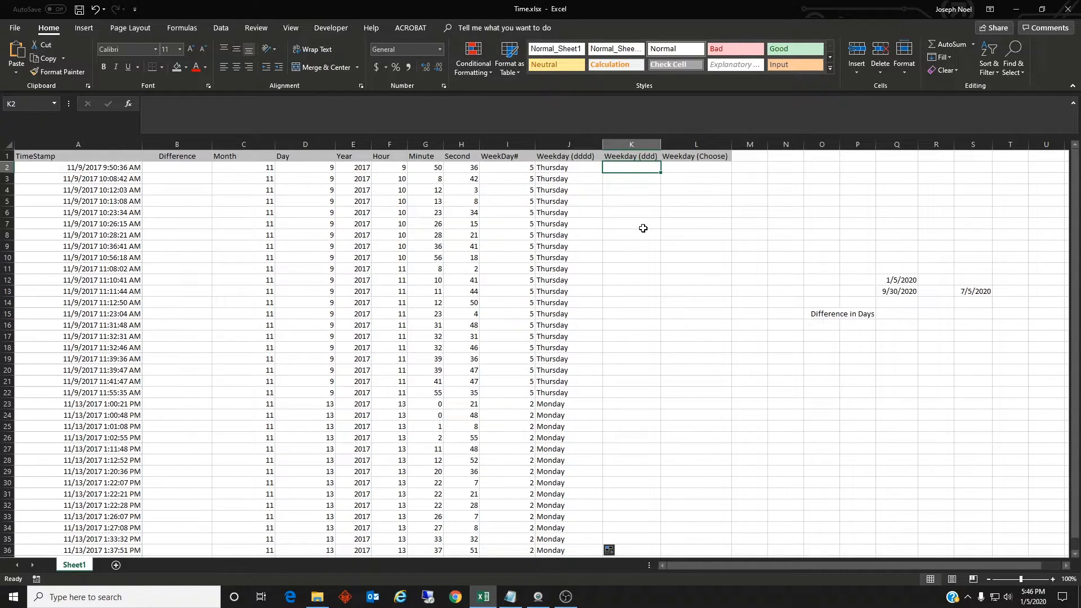
text(=Text)
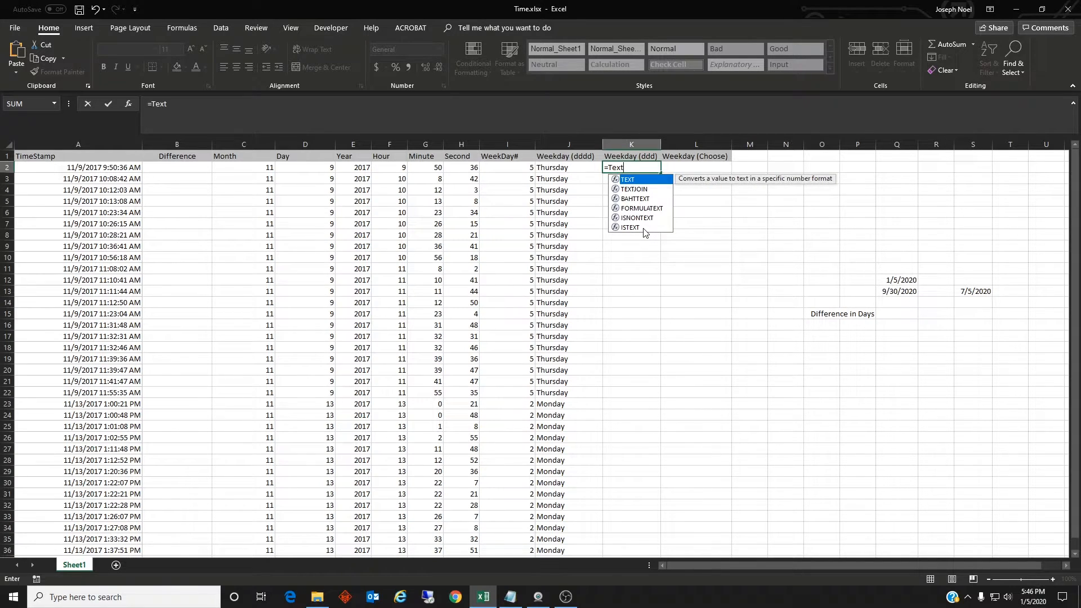
text((A2,"d)
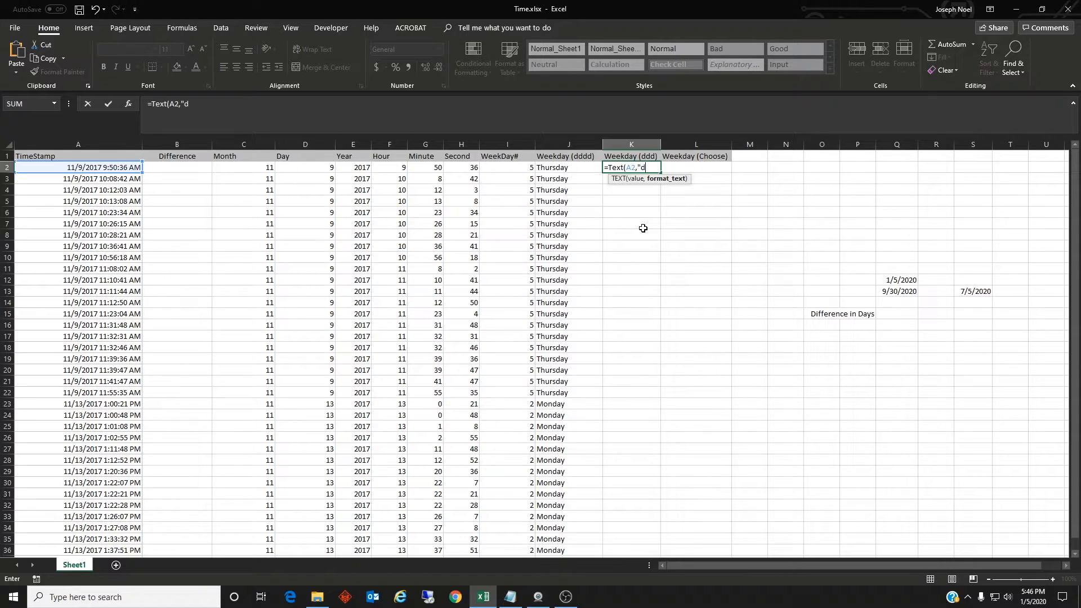
text(dd"))
key(Return)
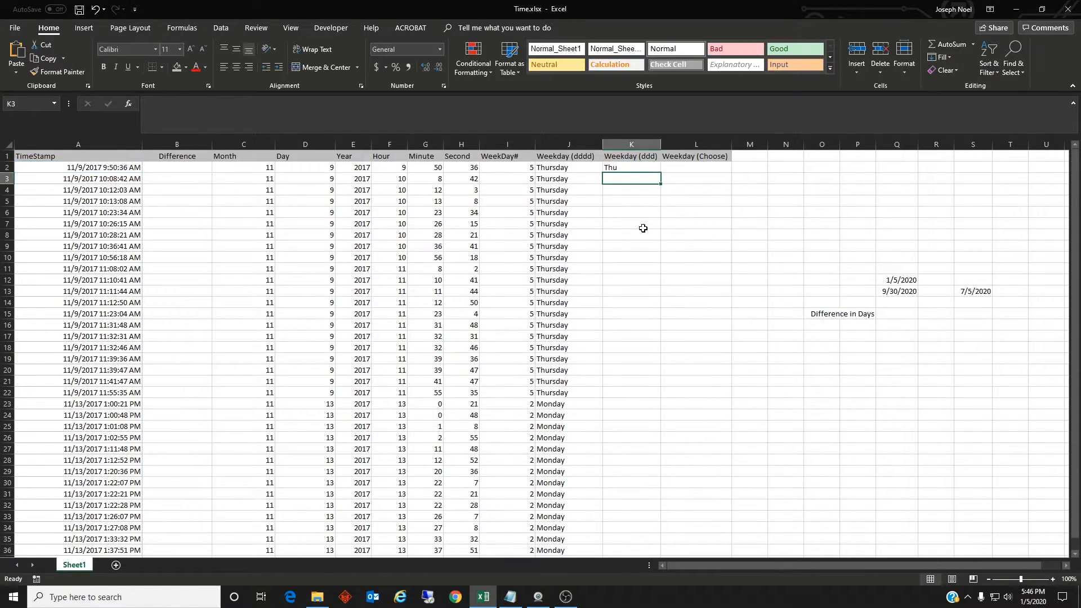
click(653, 169)
drag(660, 173, 661, 554)
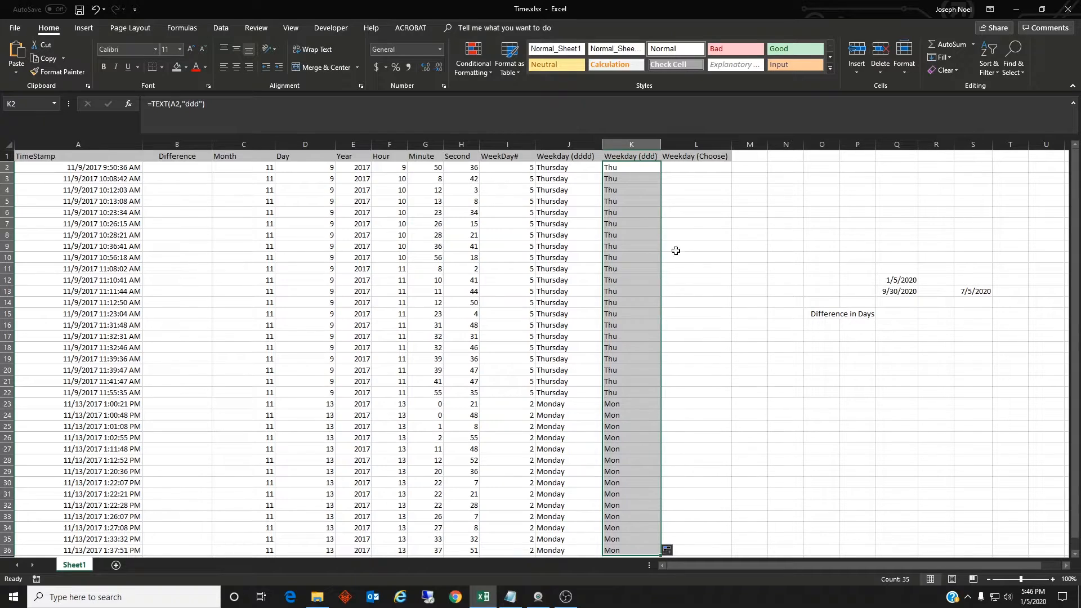
Enter =CHOOSE(WEEKDAY(A2),"S","M","T","W","Th","F","Sa") in cell L2 to return a custom weekday abbreviation
click(692, 169)
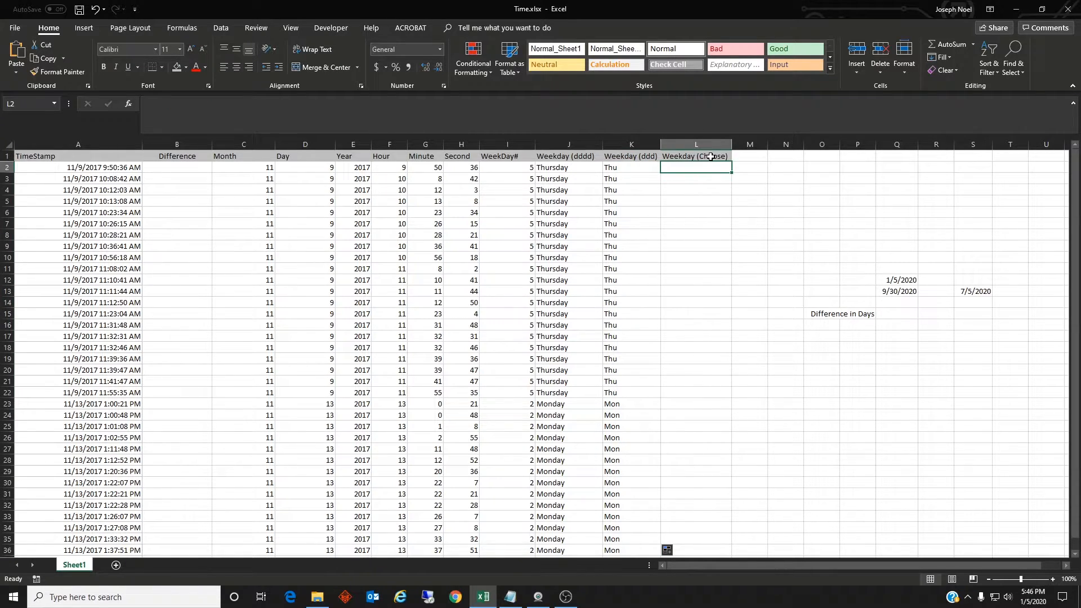
key(alt+Tab)
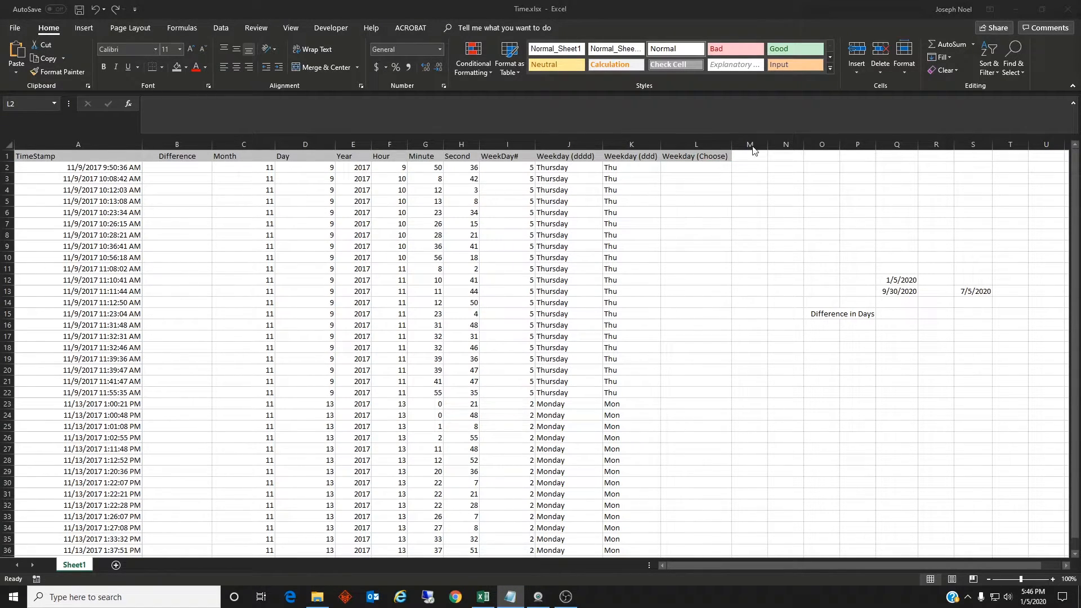
click(691, 167)
click(530, 114)
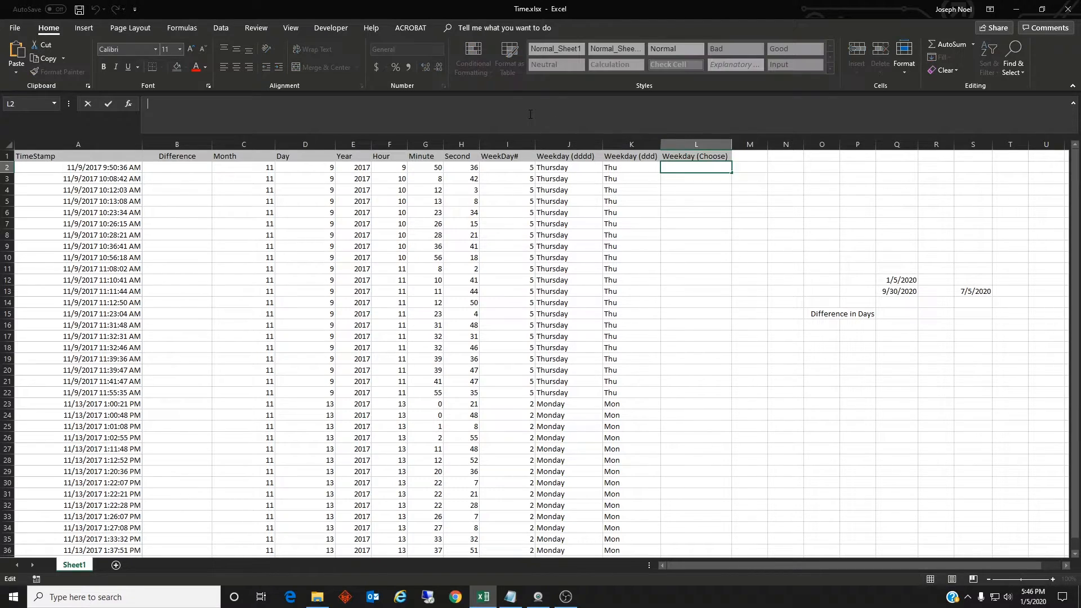
text(=Choose(Weekday(A2),"S","M","T","W","Th","F","Sa"))
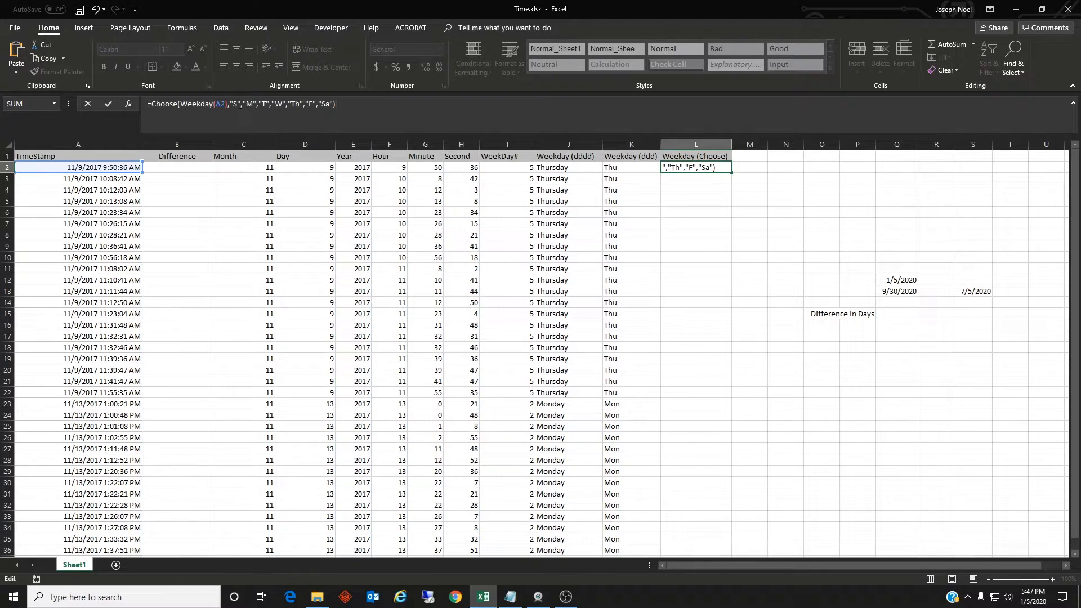
click(230, 105)
click(336, 103)
key(Return)
Fill the Weekday (Choose) formula in L2 down through row 38
click(693, 169)
drag(730, 172, 724, 557)
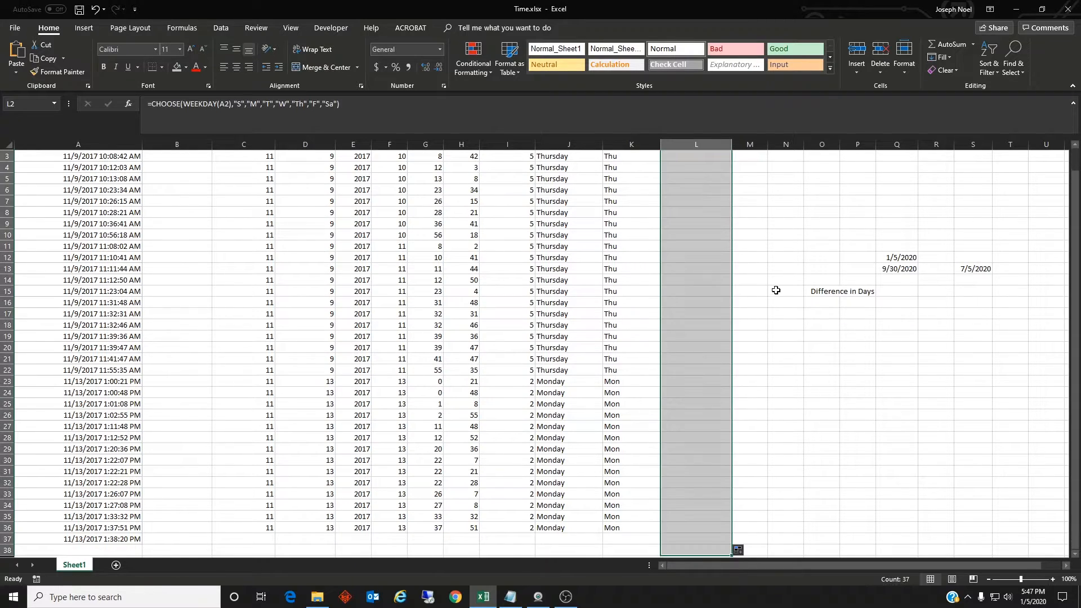
click(764, 244)
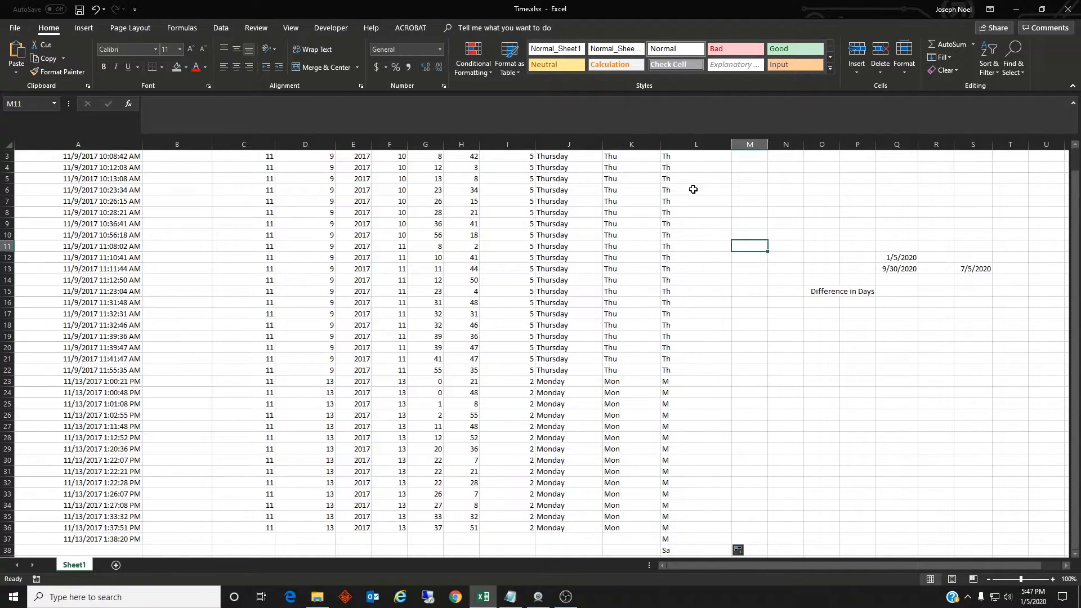
scroll(696, 214, up, 1)
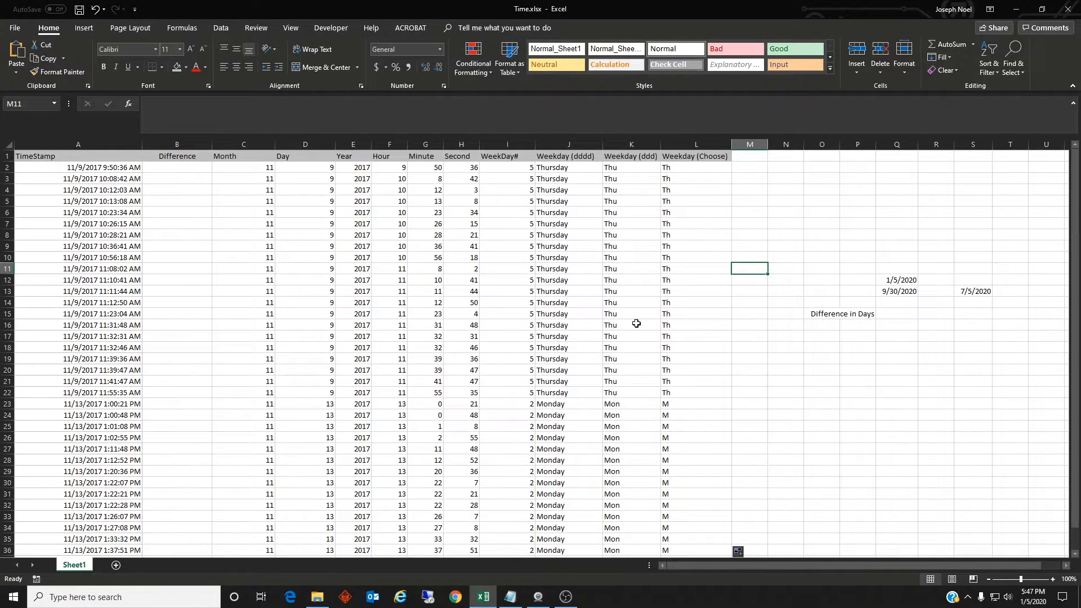
Enter ="11/9/2017 10:00:00 AM"-A2 in cell B2 to subtract the first timestamp from a fixed time
click(179, 170)
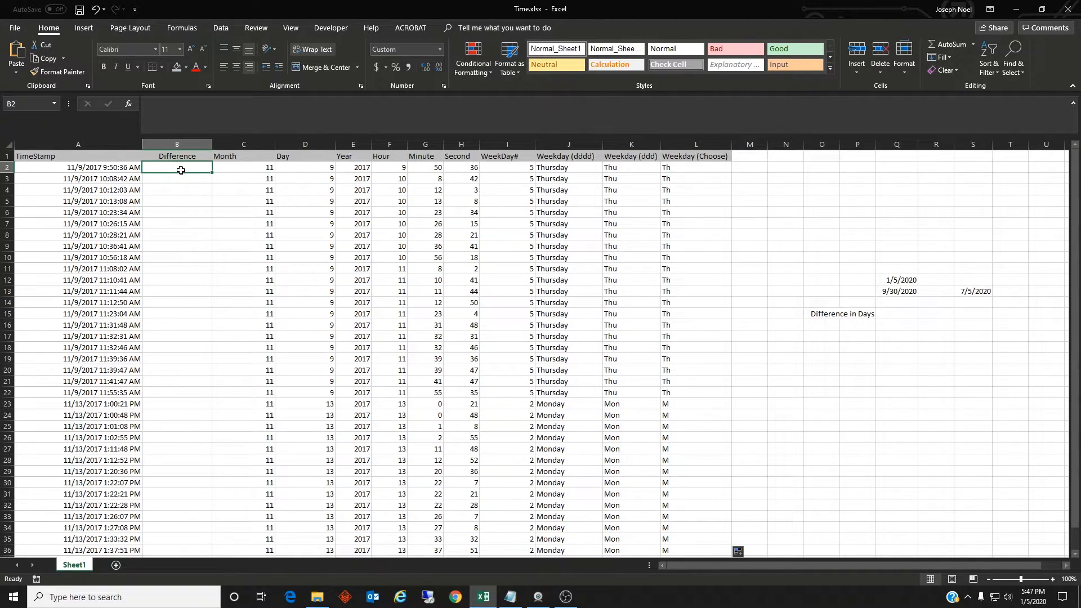
text(=)
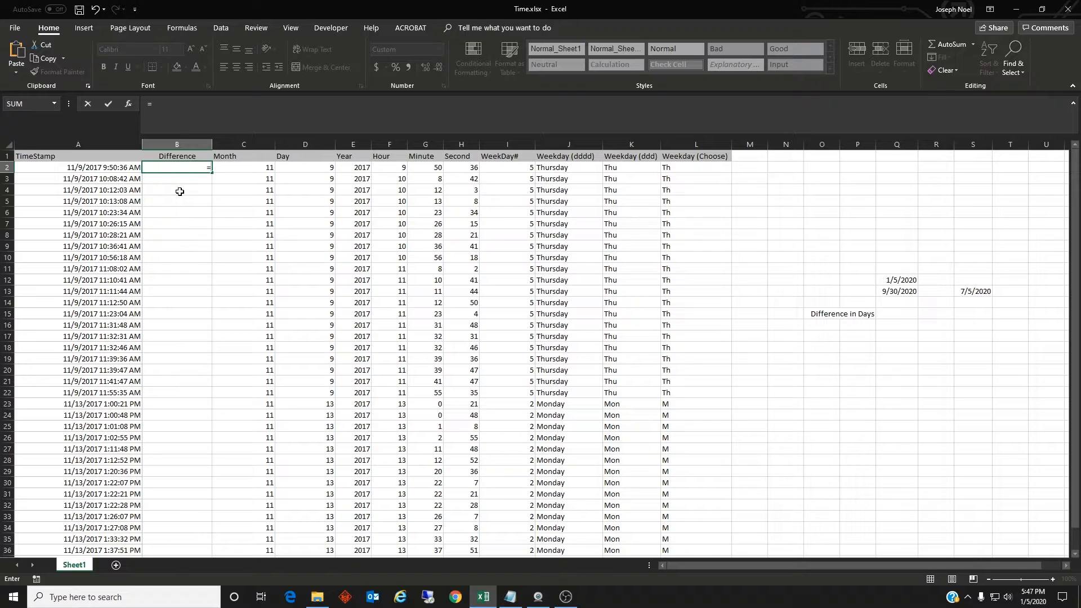
text("11/9/2017 10:00:00 AM)
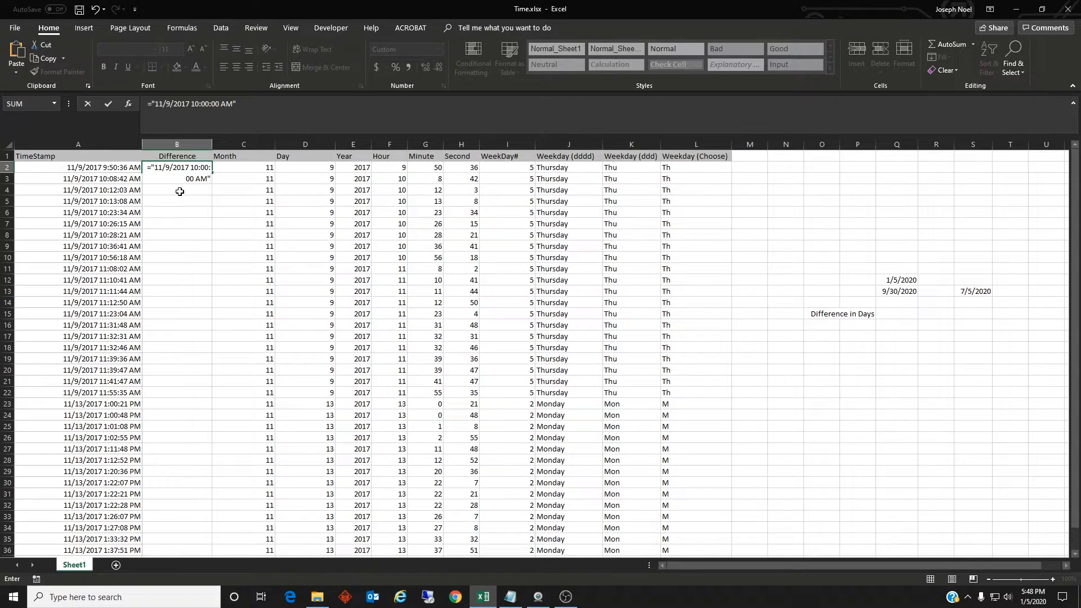
text("-A2)
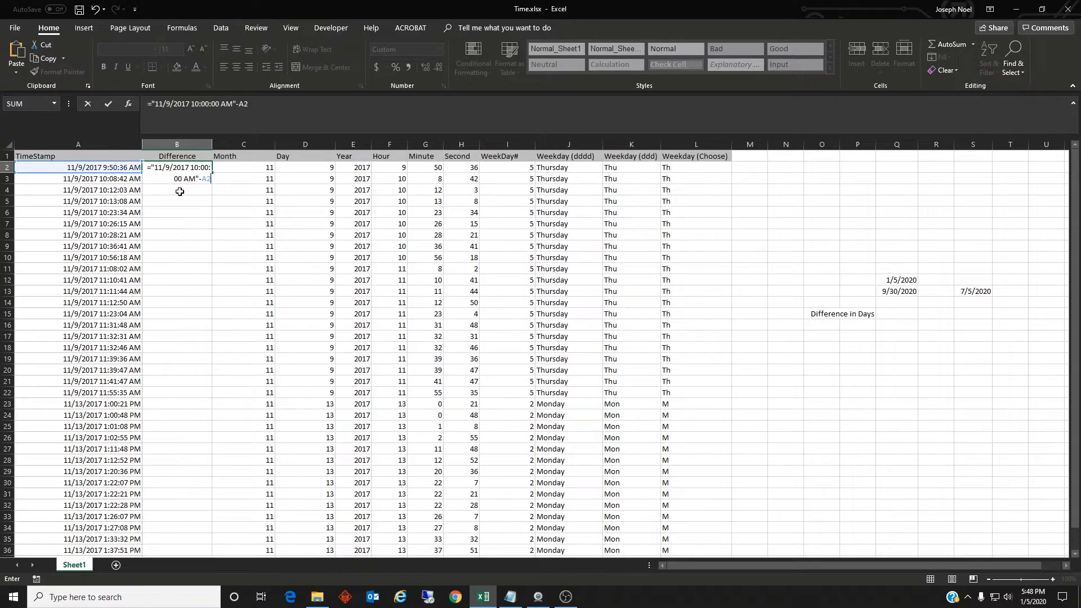
key(Return)
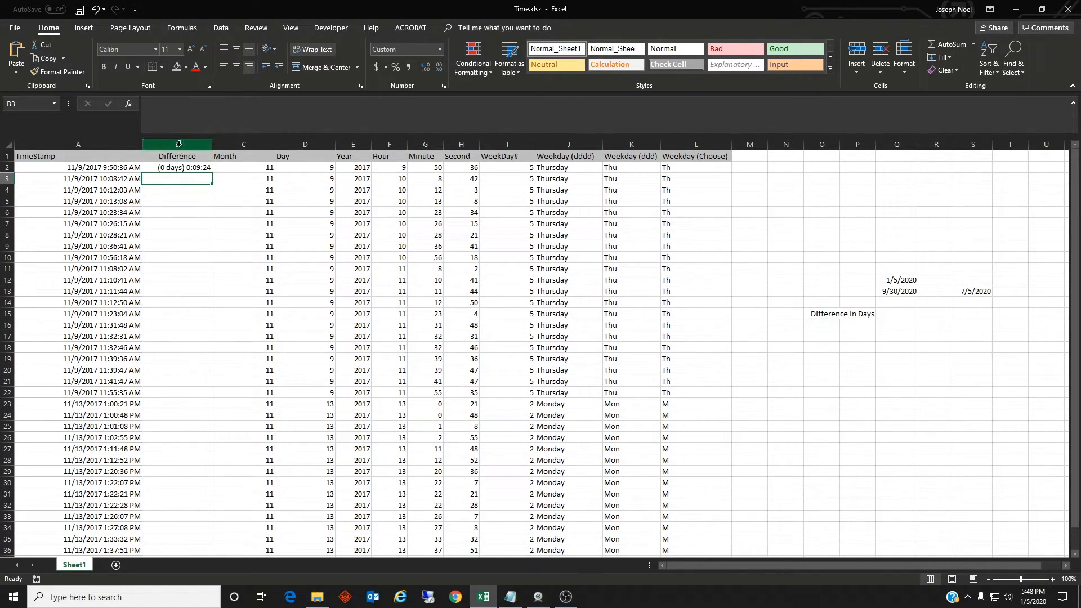
Examine the custom number format applied to the Difference column in the cell format settings
click(173, 167)
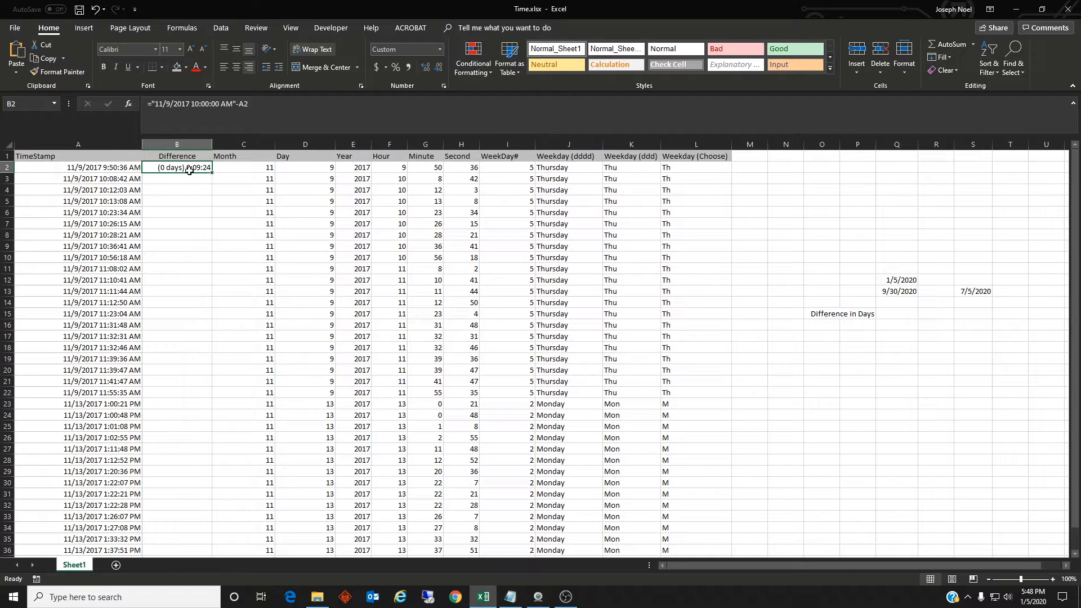
click(183, 145)
right_click(183, 146)
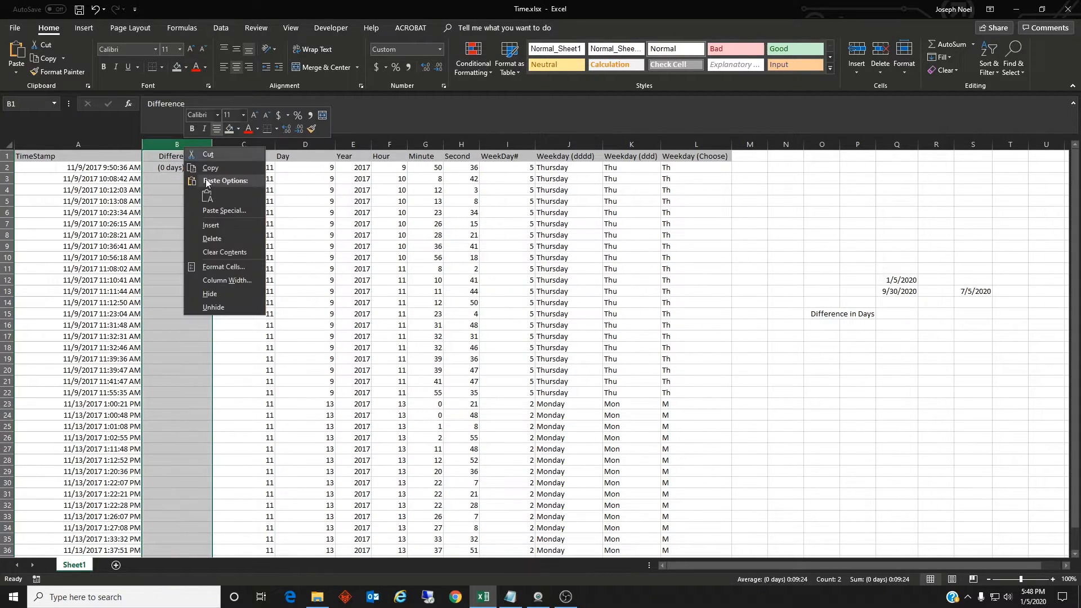
click(228, 267)
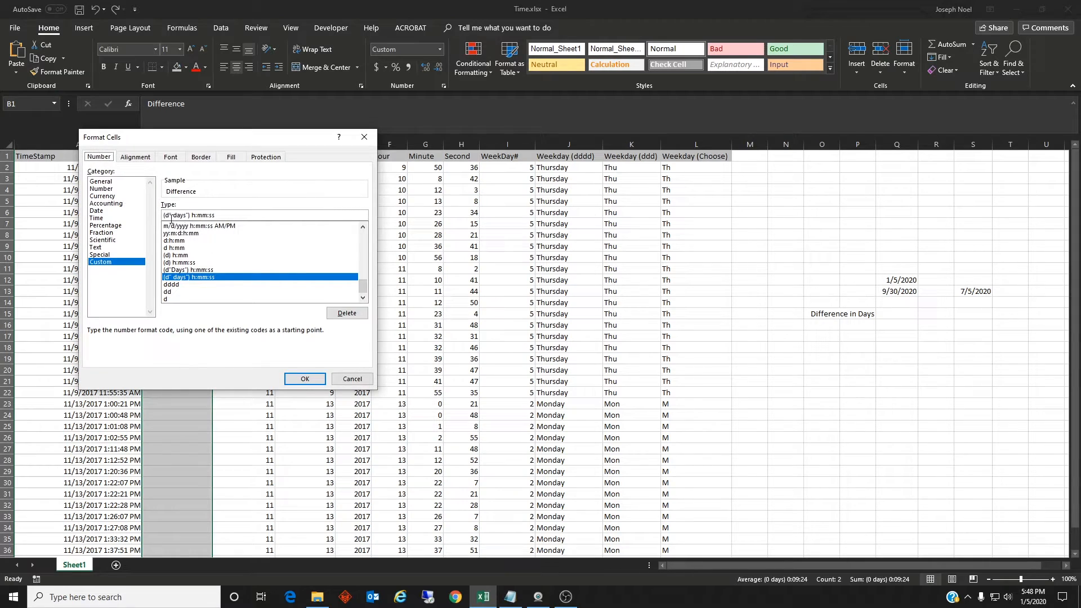
drag(219, 215, 192, 215)
click(305, 379)
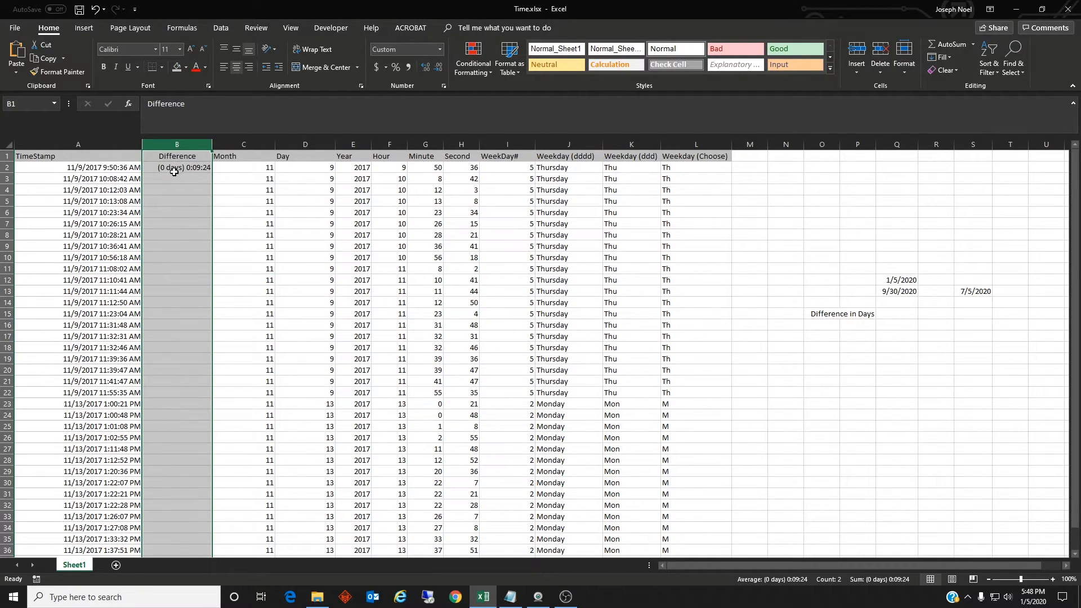
click(199, 167)
Enter =A3-A2 in cell B3 for the time between consecutive timestamps and fill it down to row 36
click(193, 181)
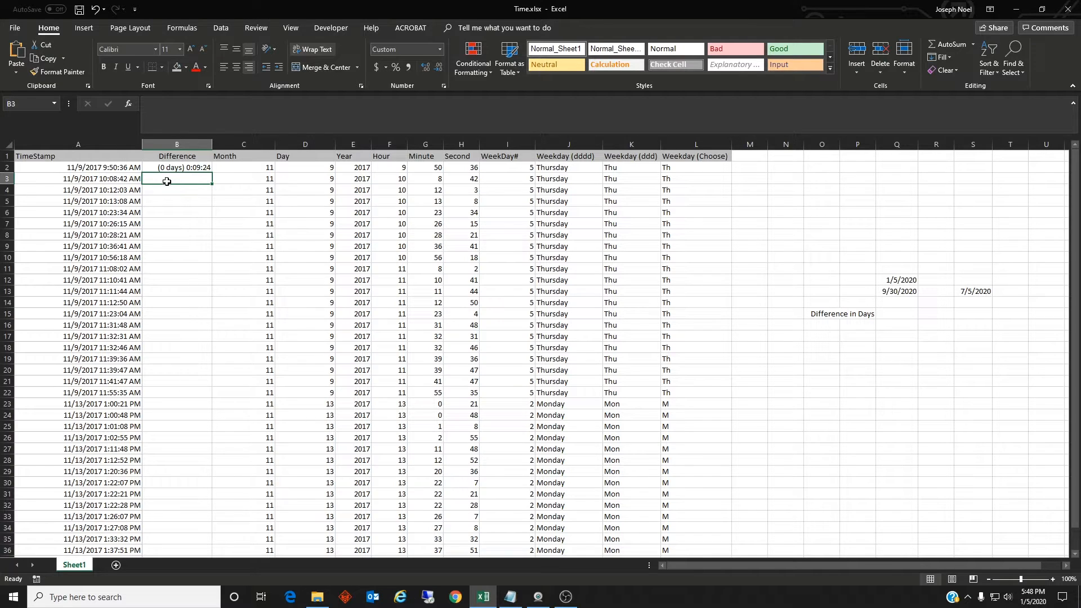
text(=)
click(128, 180)
text(-)
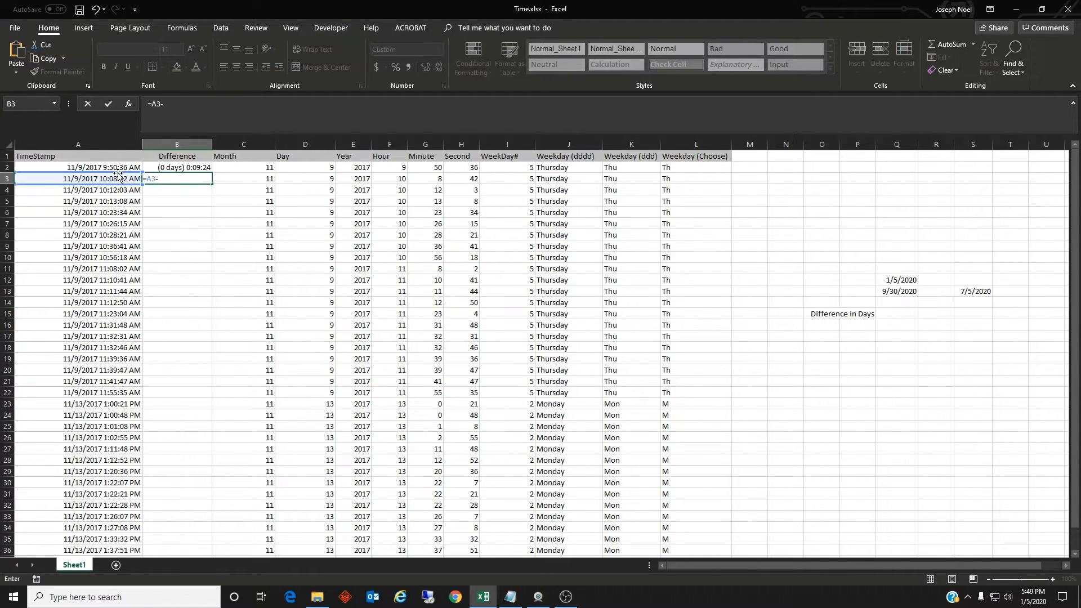
click(115, 169)
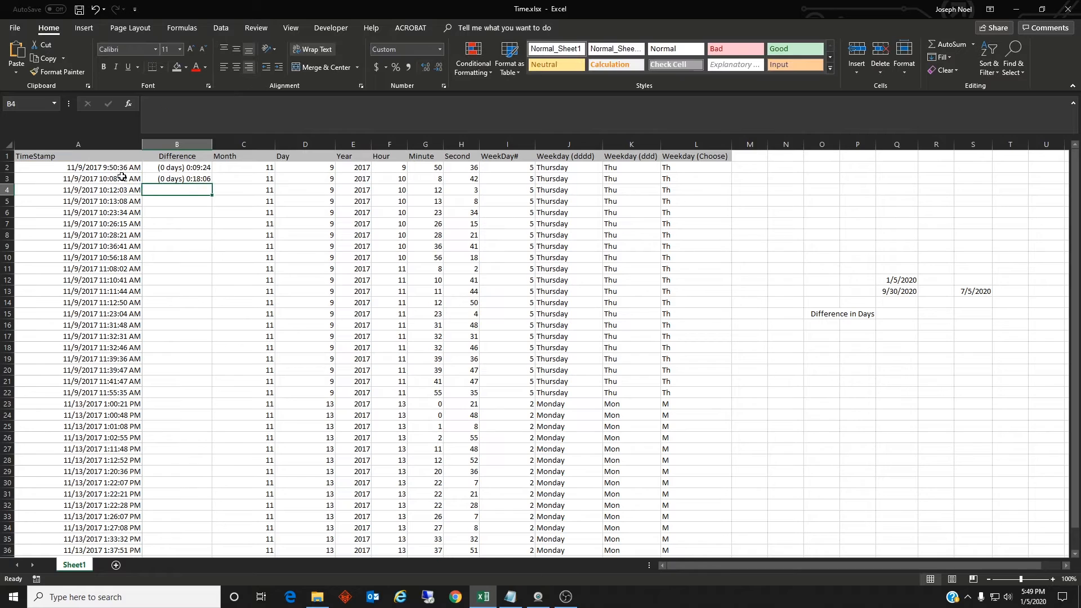
key(ctrl+Return)
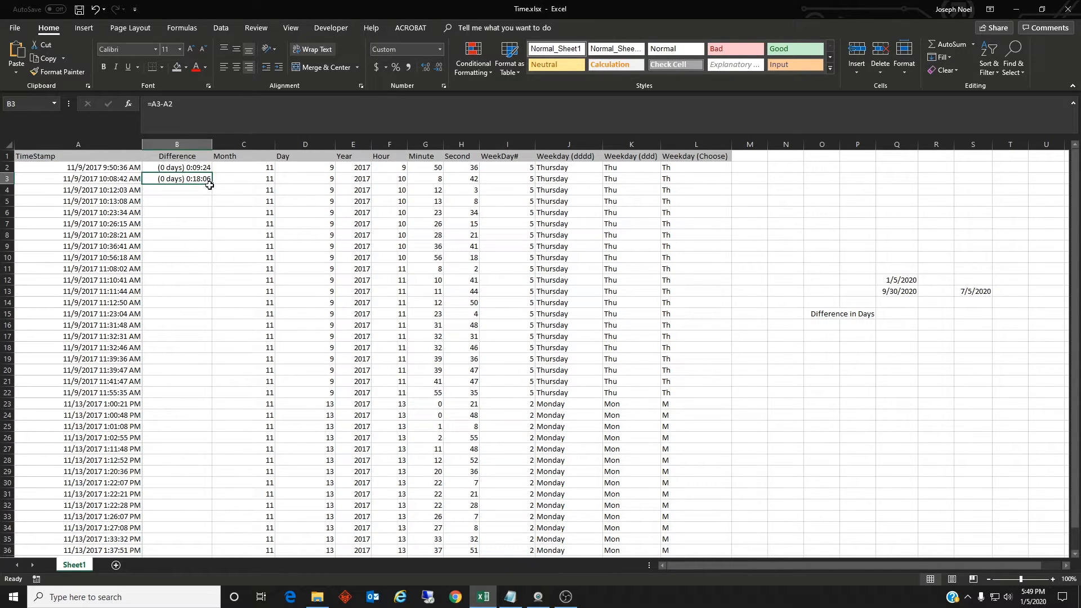
drag(213, 184, 192, 555)
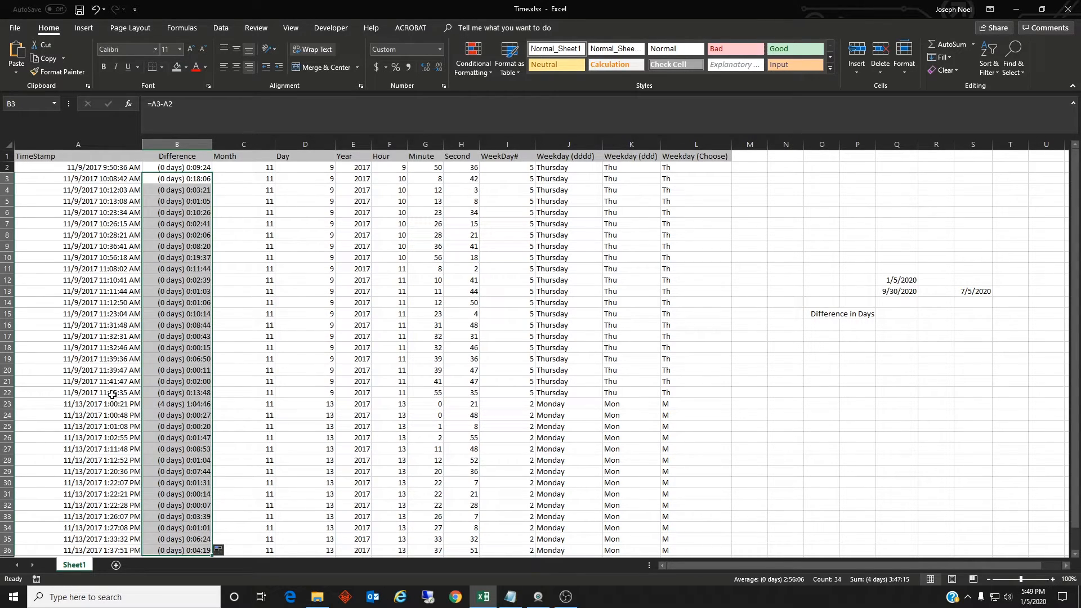
Enter =Q13-Q12 in cell Q15 to calculate the difference in days between the two dates above it
click(895, 316)
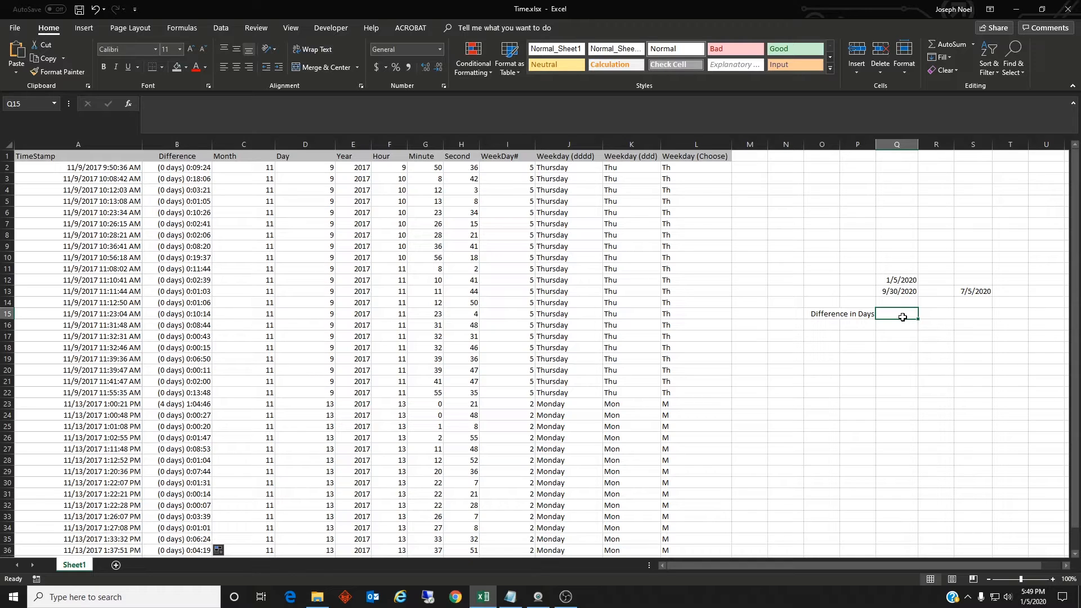
text(=)
click(895, 293)
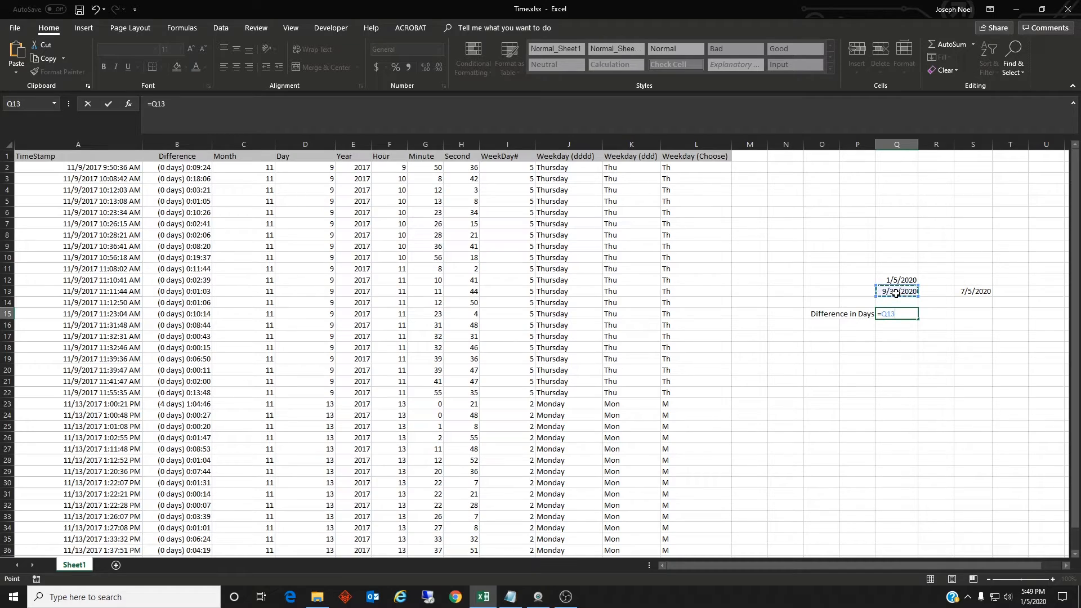
text(-)
click(898, 280)
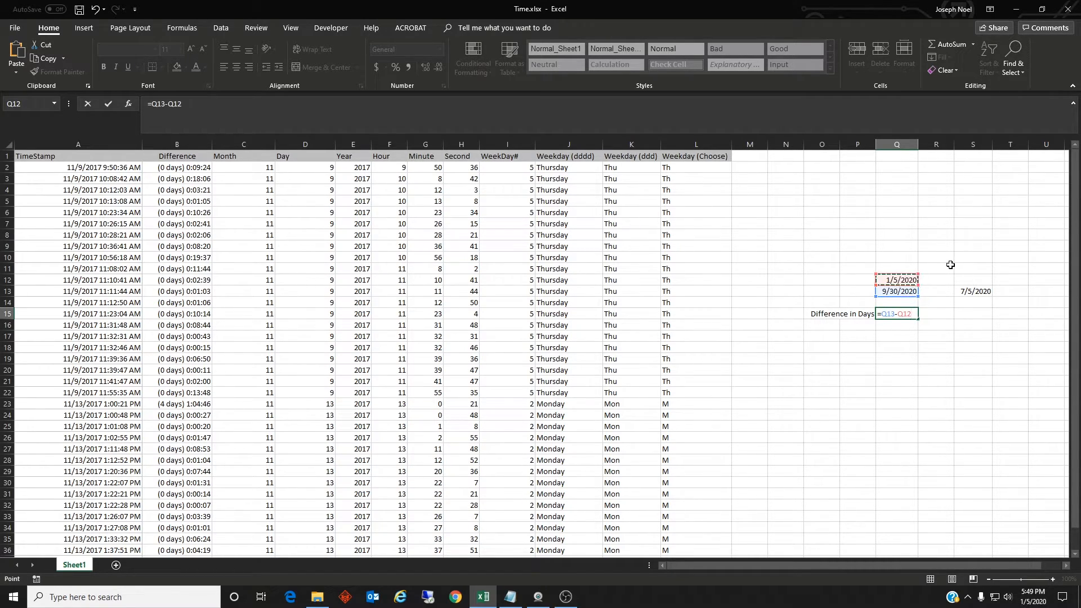
key(Return)
click(909, 315)
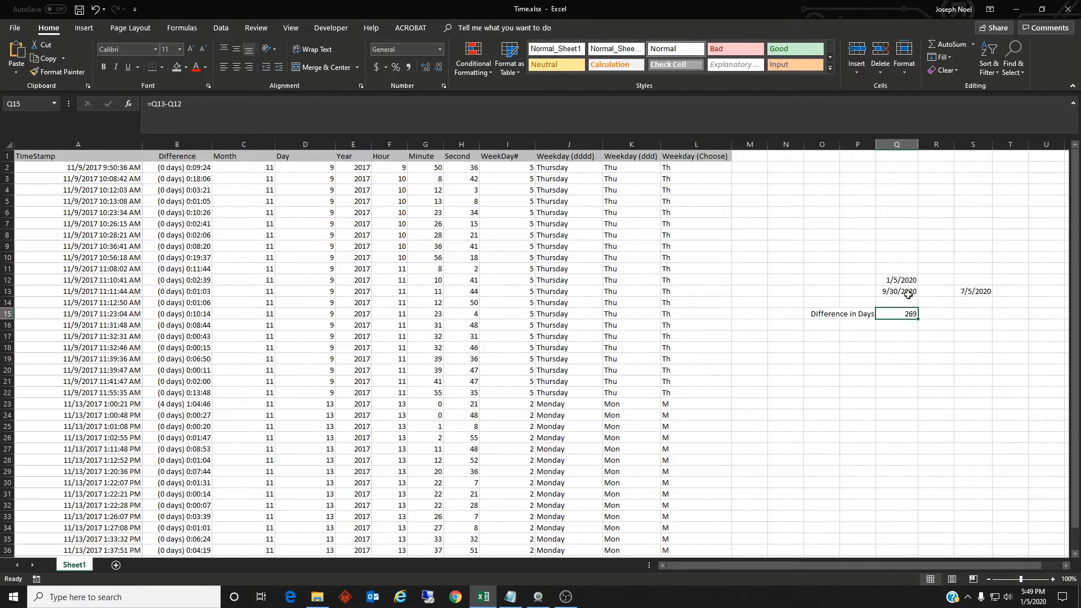
Enter =S13-NOW() in cell S15 to calculate the days from the current moment until the date in S13
click(990, 314)
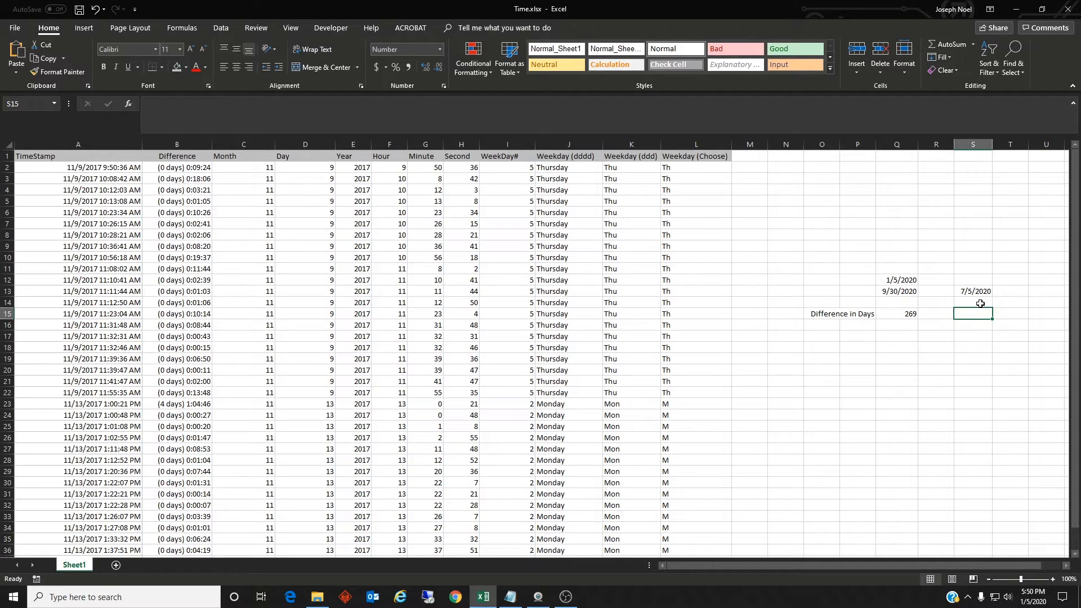
text(=)
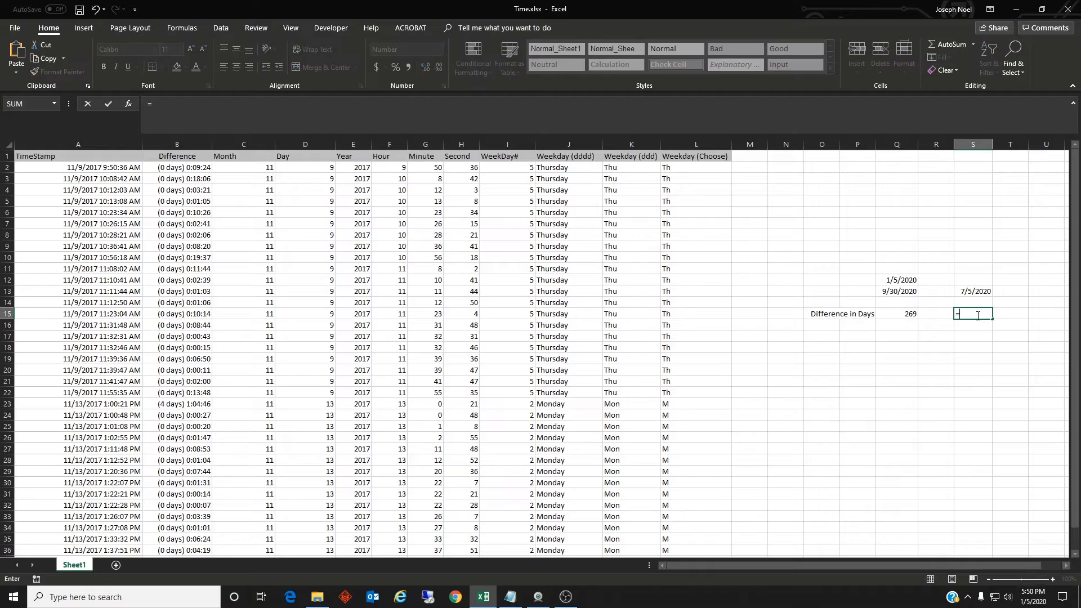
click(966, 293)
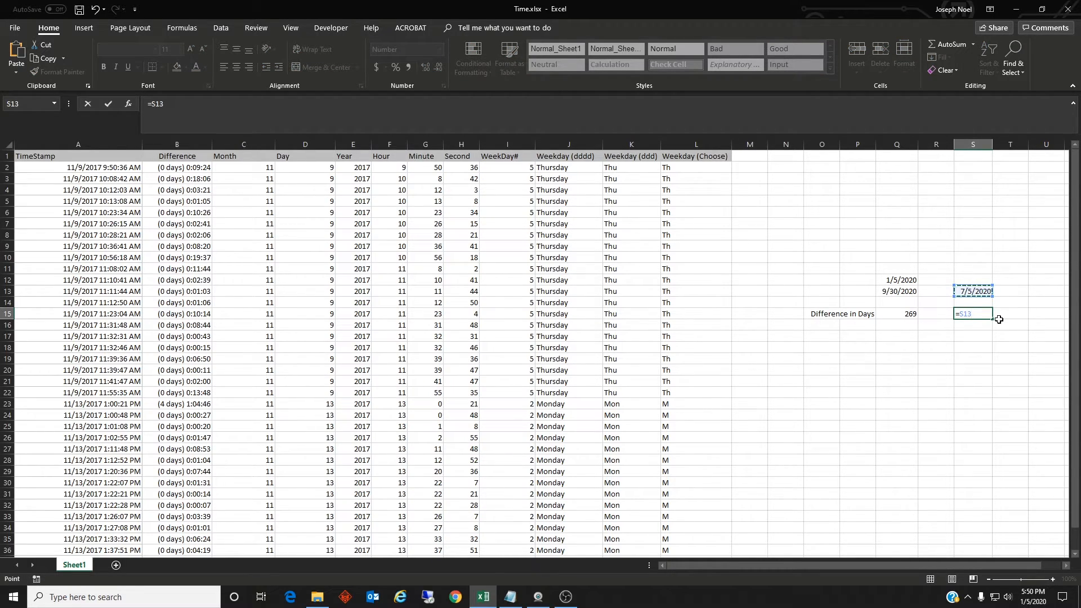
text(-NOW())
key(Return)
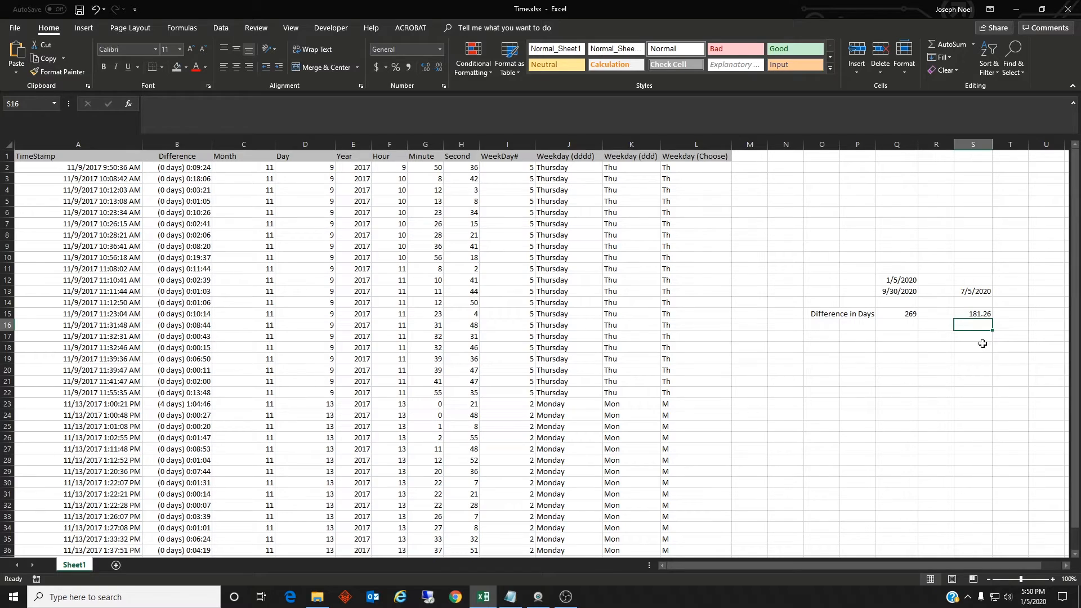
Format the day difference in cell S15 to display no decimal places
click(971, 314)
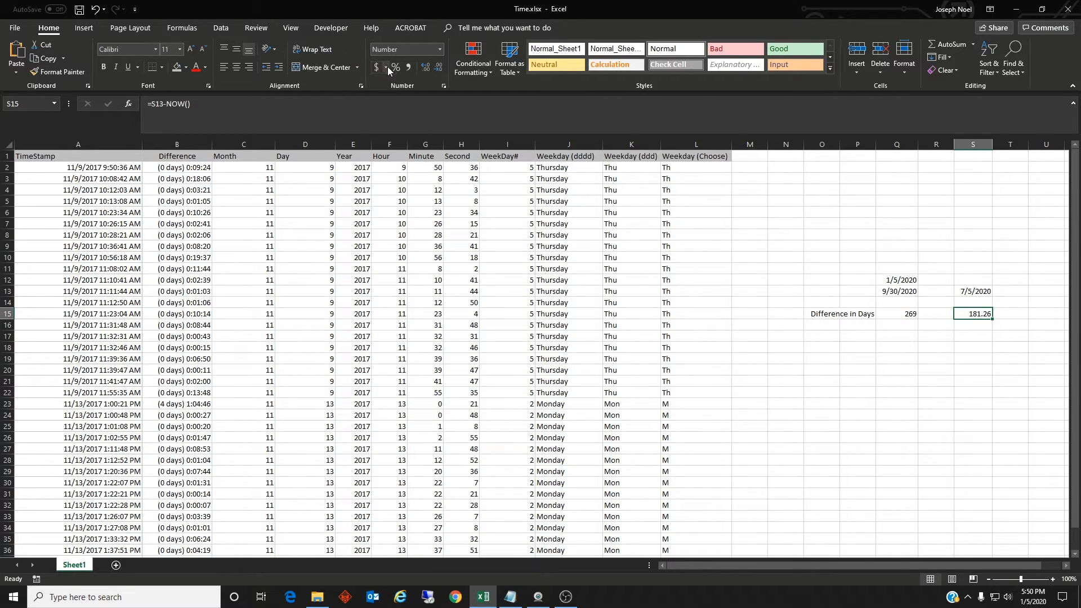
click(426, 76)
click(437, 70)
click(437, 71)
click(437, 71)
click(979, 325)
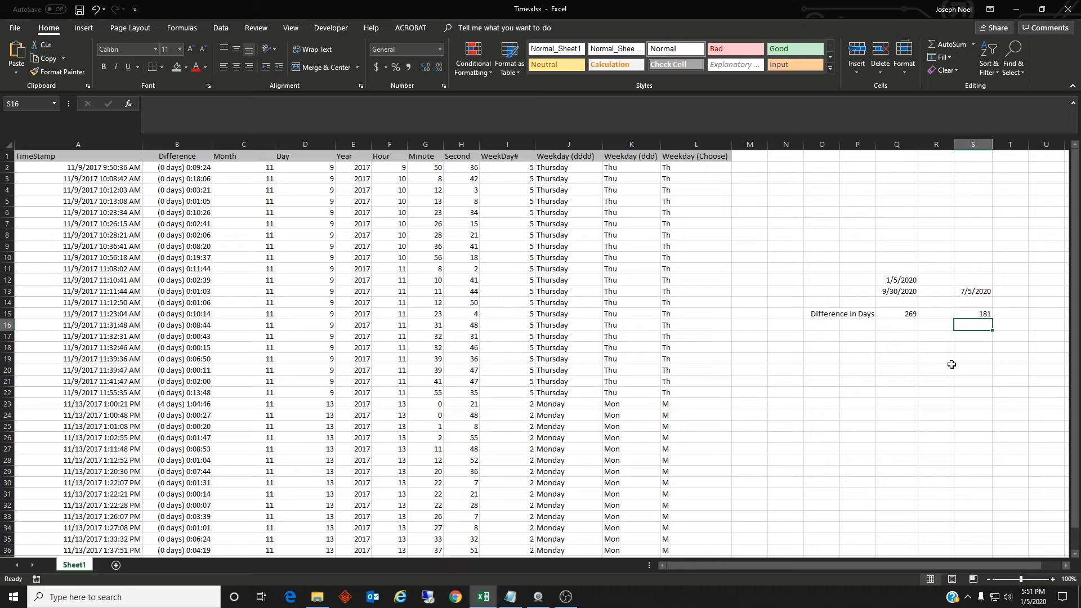
click(538, 597)
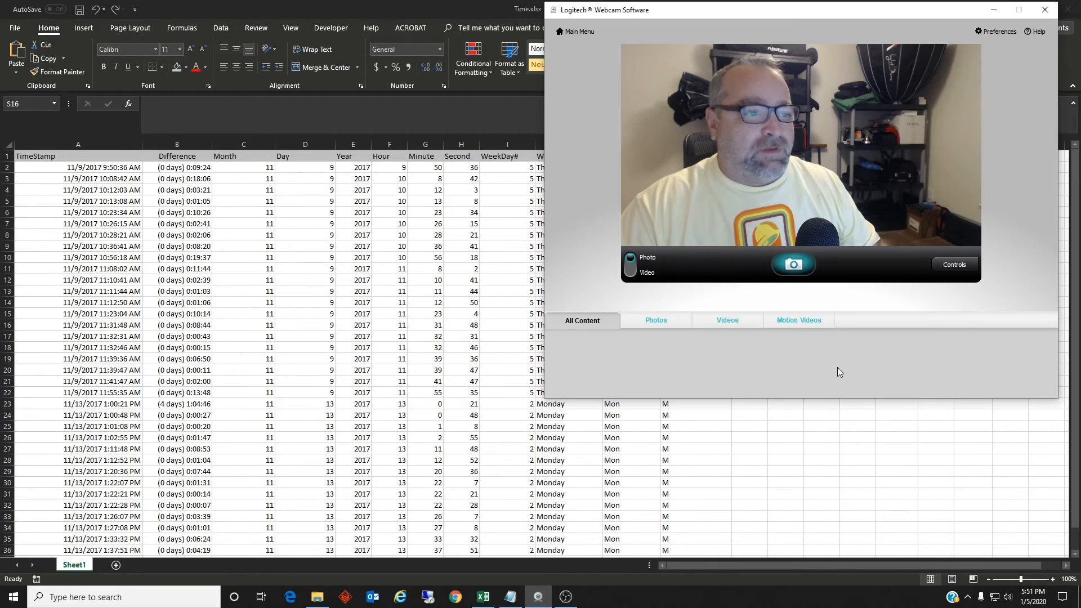